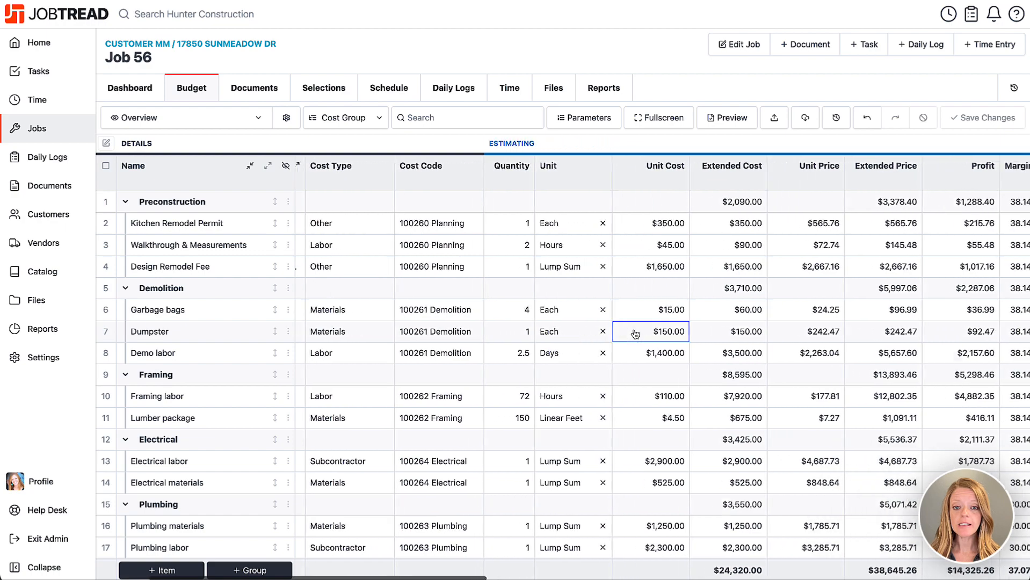
Step: Look over the job's budget, covering its cost groups, line item costs, prices and descriptions
{"action": "left_click", "coordinate": [635, 333]}
{"action": "scroll", "coordinate": [635, 334], "scroll_direction": "down", "scroll_amount": 3}
{"action": "scroll", "coordinate": [635, 334], "scroll_direction": "up", "scroll_amount": 3}
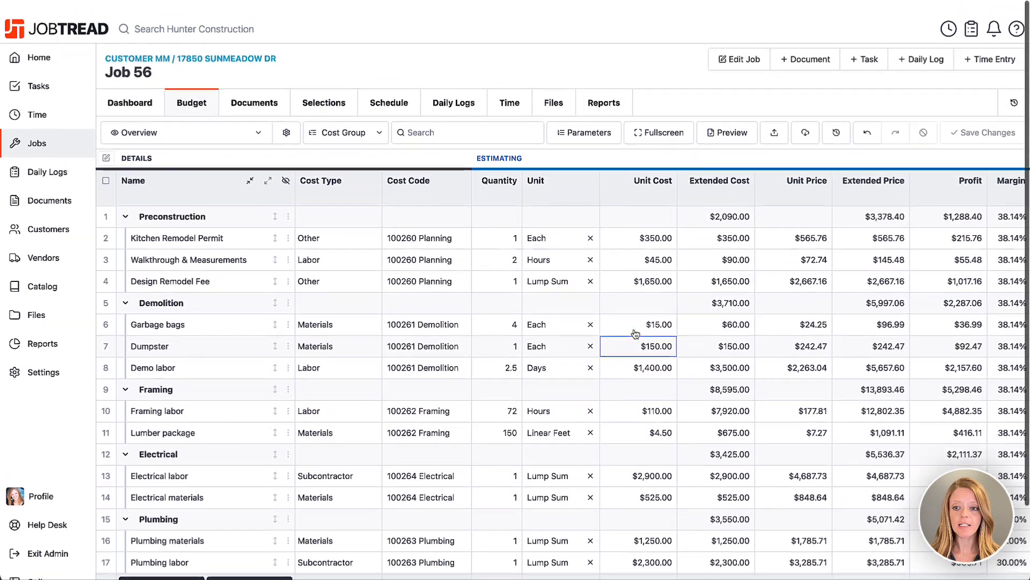
{"action": "scroll", "coordinate": [852, 423], "scroll_direction": "down", "scroll_amount": 2}
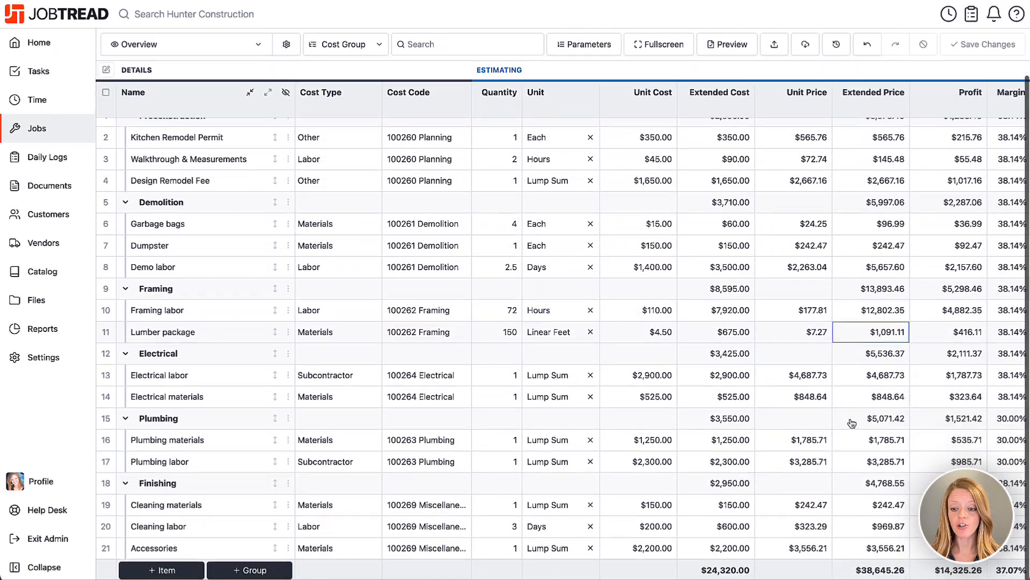
{"action": "scroll", "coordinate": [852, 423], "scroll_direction": "up", "scroll_amount": 2}
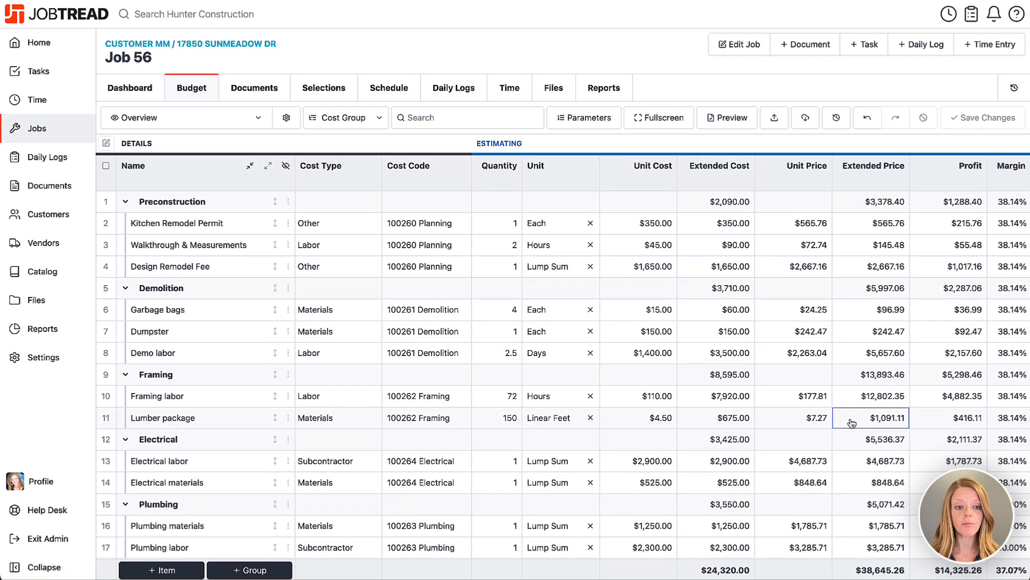
{"action": "scroll", "coordinate": [851, 423], "scroll_direction": "left", "scroll_amount": 2}
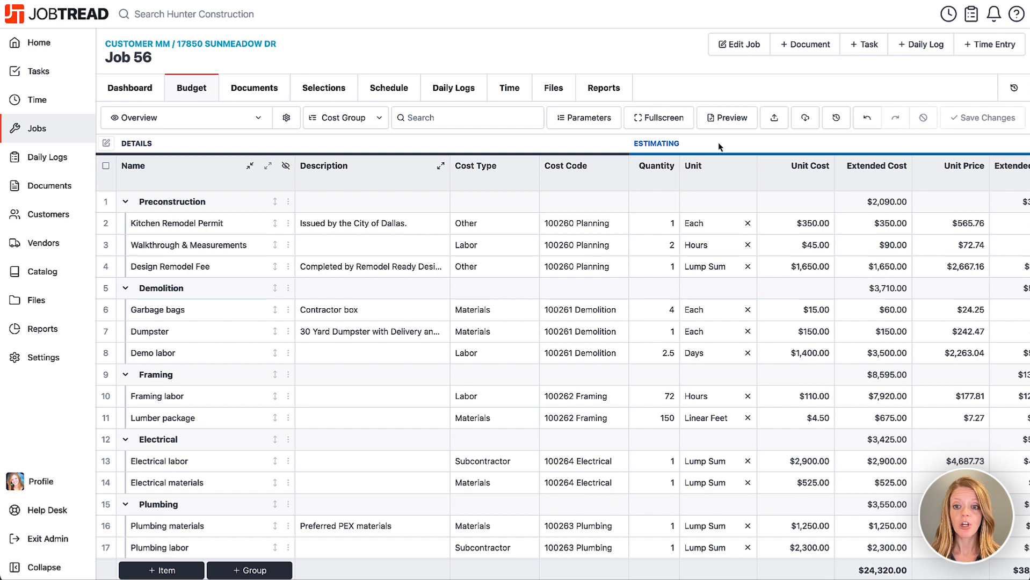
Step: Start a new Proposal document for the job and review the line items inside every cost group
{"action": "left_click", "coordinate": [805, 50]}
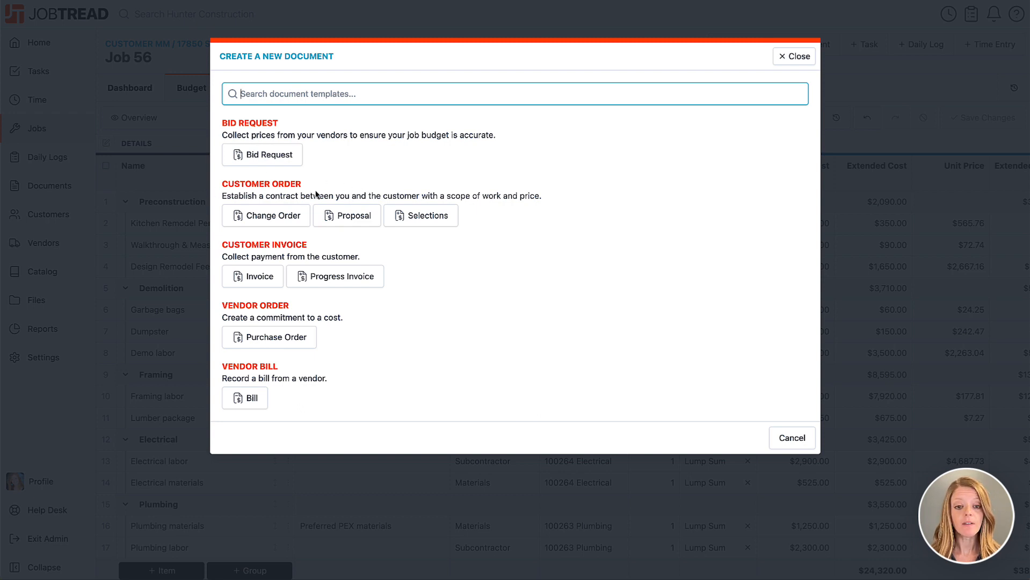
{"action": "left_click", "coordinate": [354, 219]}
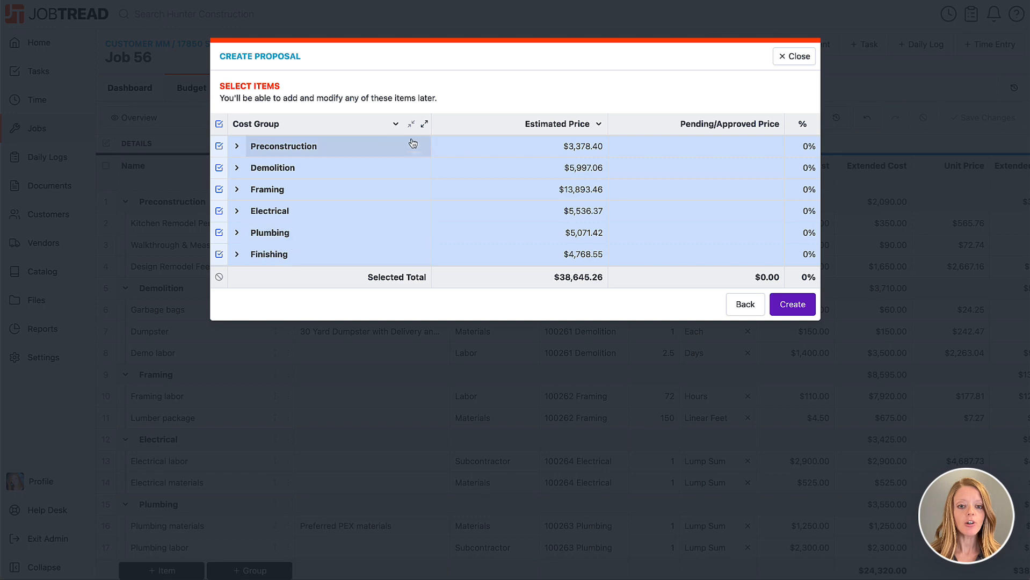
{"action": "left_click", "coordinate": [424, 124]}
{"action": "scroll", "coordinate": [468, 390], "scroll_direction": "down", "scroll_amount": 3}
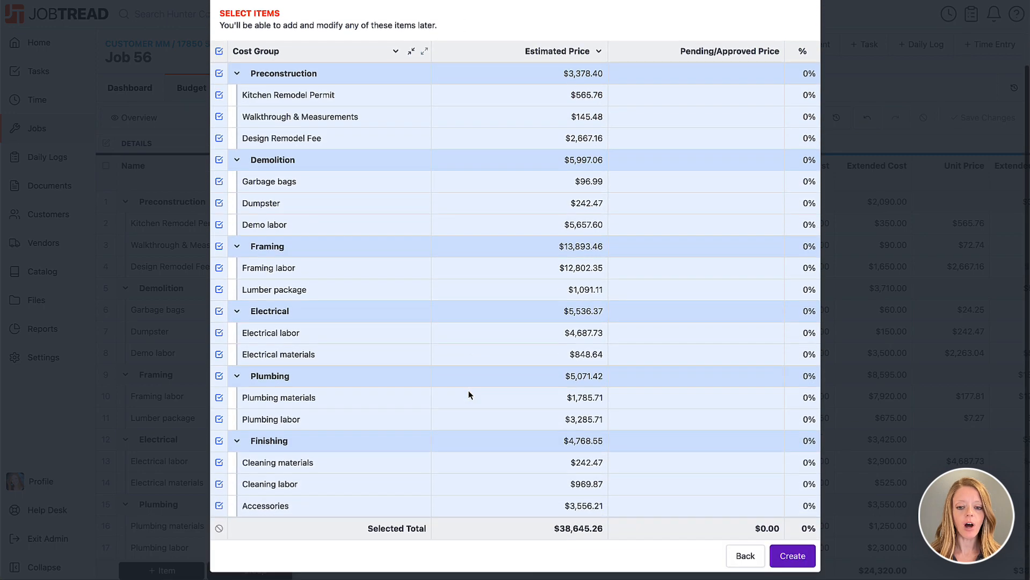
{"action": "scroll", "coordinate": [468, 391], "scroll_direction": "up", "scroll_amount": 3}
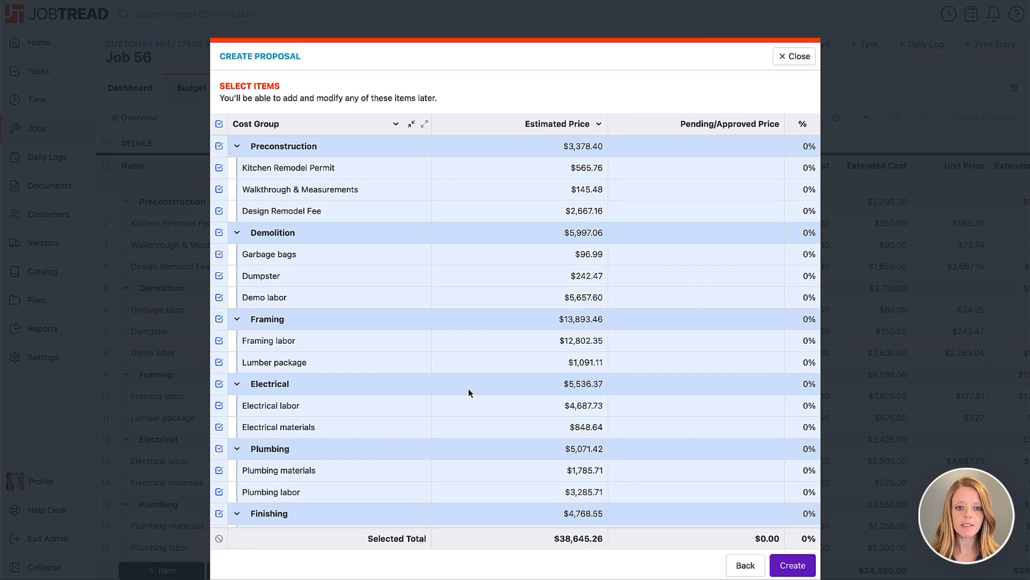
{"action": "left_click", "coordinate": [411, 125]}
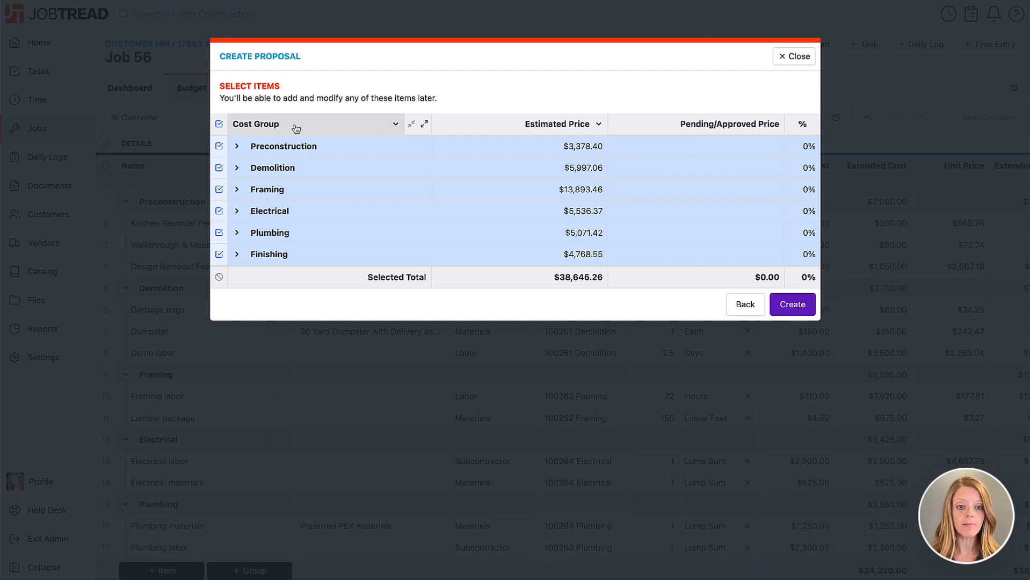
Step: Try grouping the proposal items by Cost Code and by Cost Type, and return to Cost Group
{"action": "left_click", "coordinate": [389, 130]}
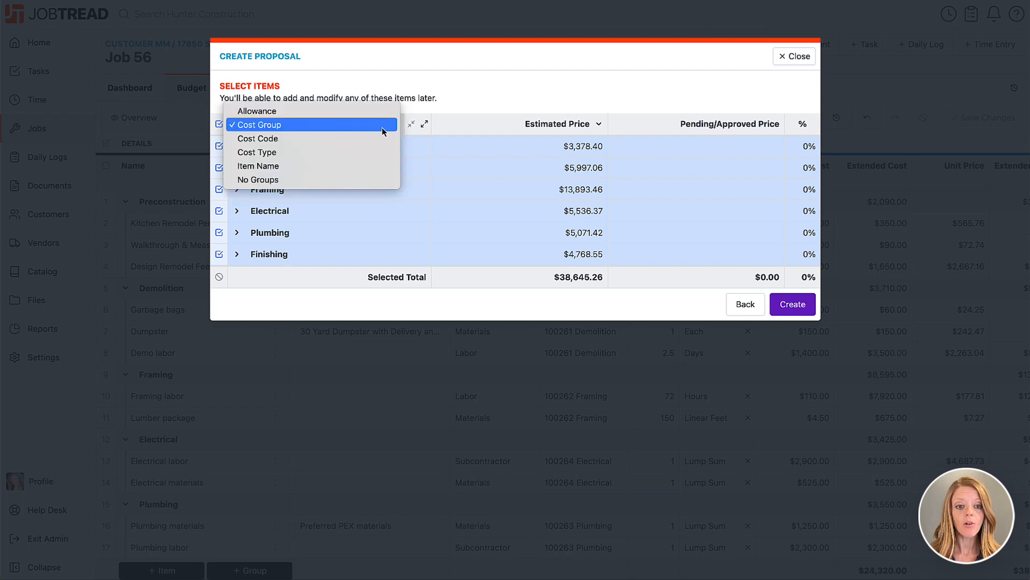
{"action": "left_click", "coordinate": [295, 141]}
{"action": "left_click", "coordinate": [310, 129]}
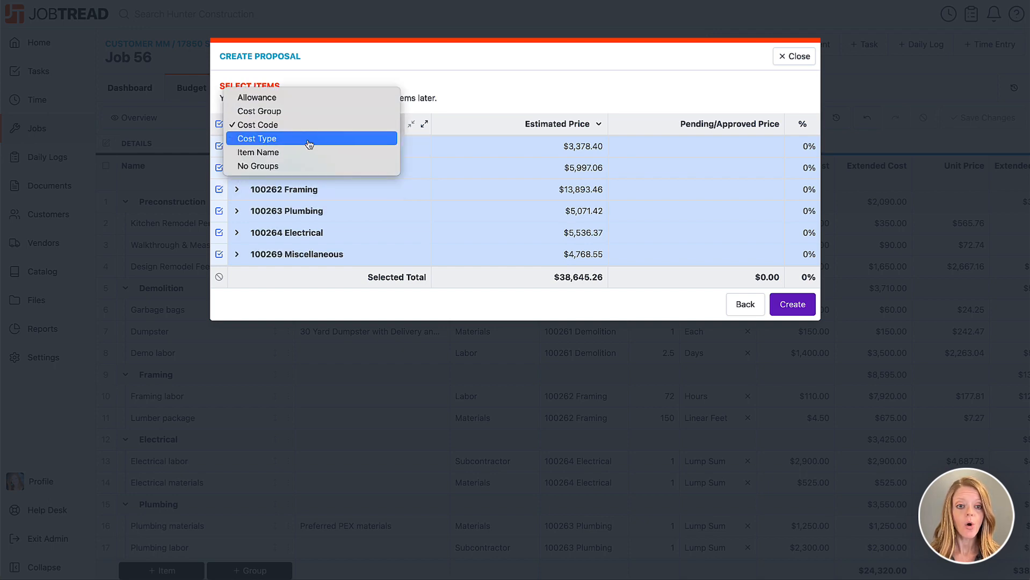
{"action": "left_click", "coordinate": [307, 141]}
{"action": "left_click", "coordinate": [310, 128]}
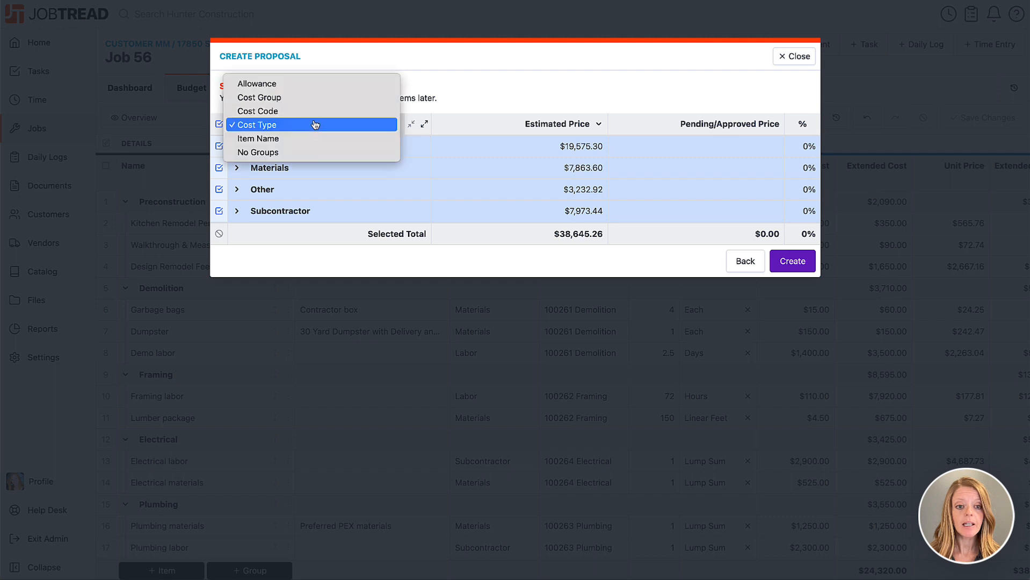
{"action": "left_click", "coordinate": [316, 105]}
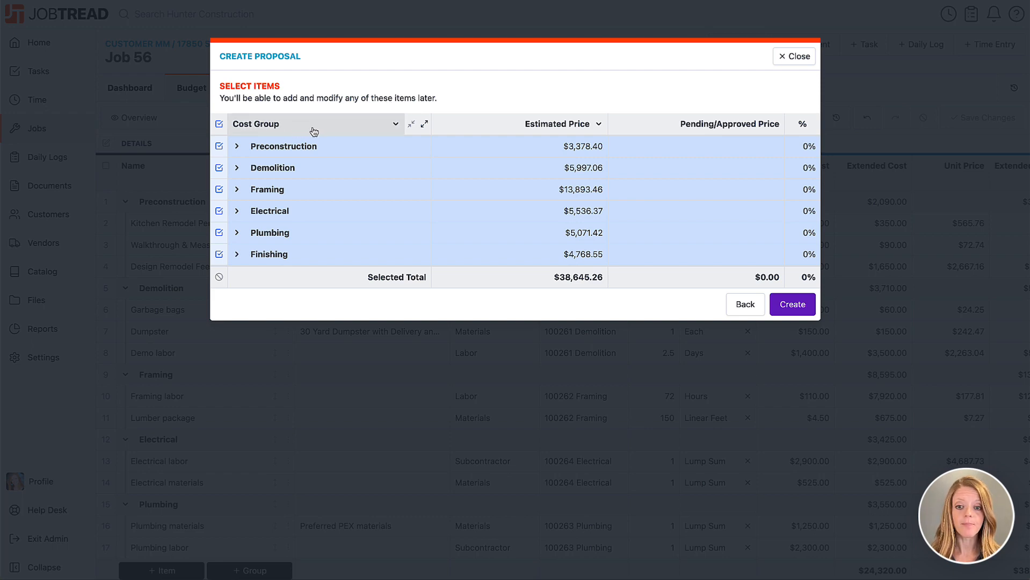
Step: Create the proposal with all budget items selected and grouped by Cost Group
{"action": "left_click", "coordinate": [795, 304]}
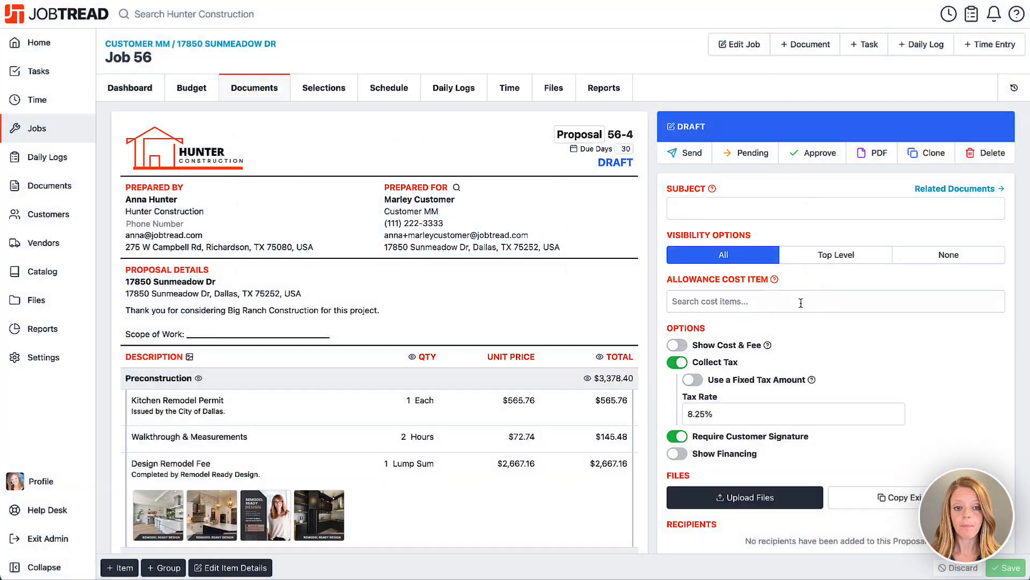
{"action": "scroll", "coordinate": [643, 314], "scroll_direction": "down", "scroll_amount": 1}
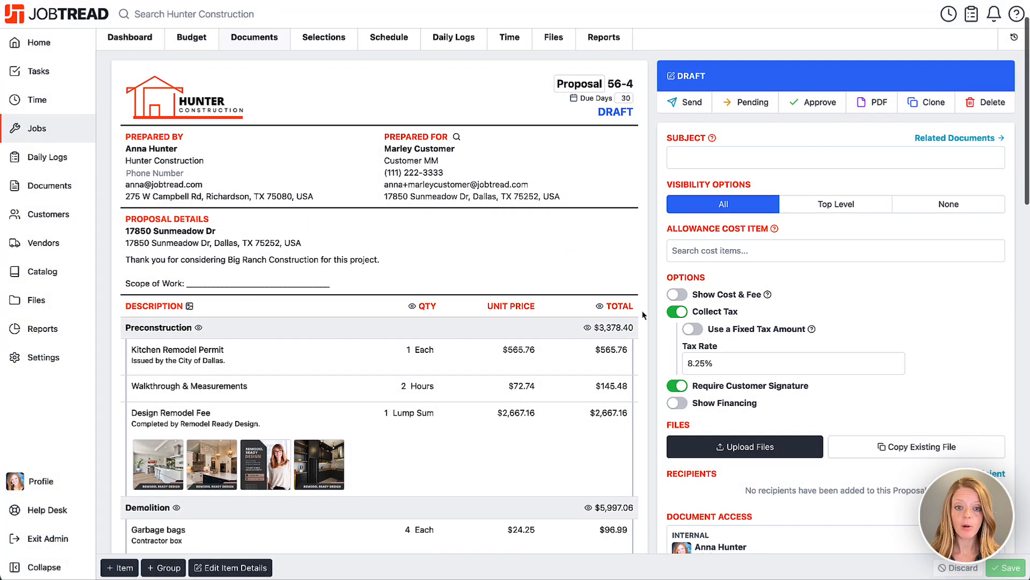
{"action": "double_click", "coordinate": [401, 162]}
{"action": "double_click", "coordinate": [401, 196]}
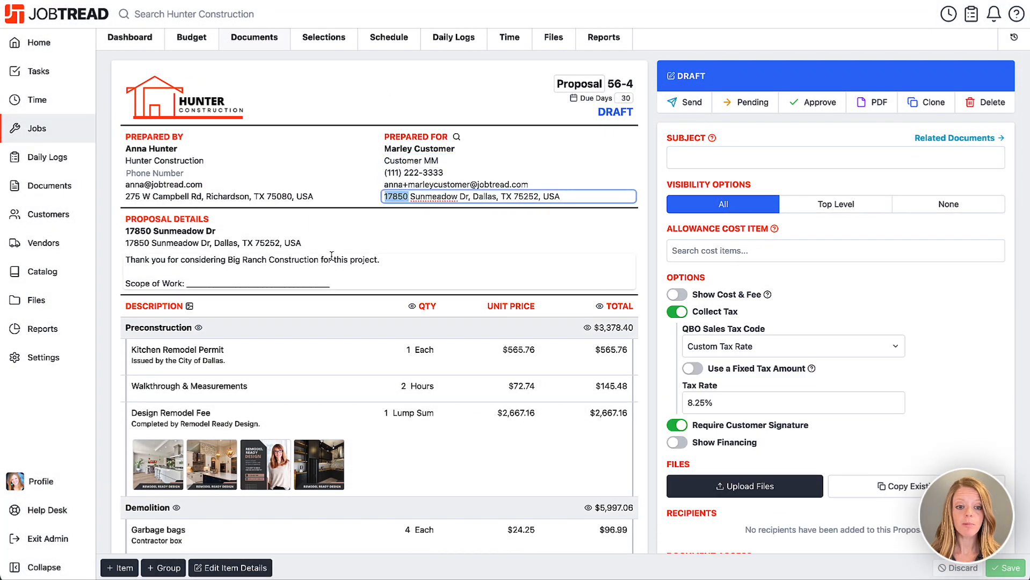
Step: Fill in the Scope of Work as "Full kitchen remodel with replacing all plumbing and electrical." and save the proposal
{"action": "left_click", "coordinate": [320, 271]}
{"action": "left_click_drag", "start_coordinate": [362, 285], "coordinate": [187, 286]}
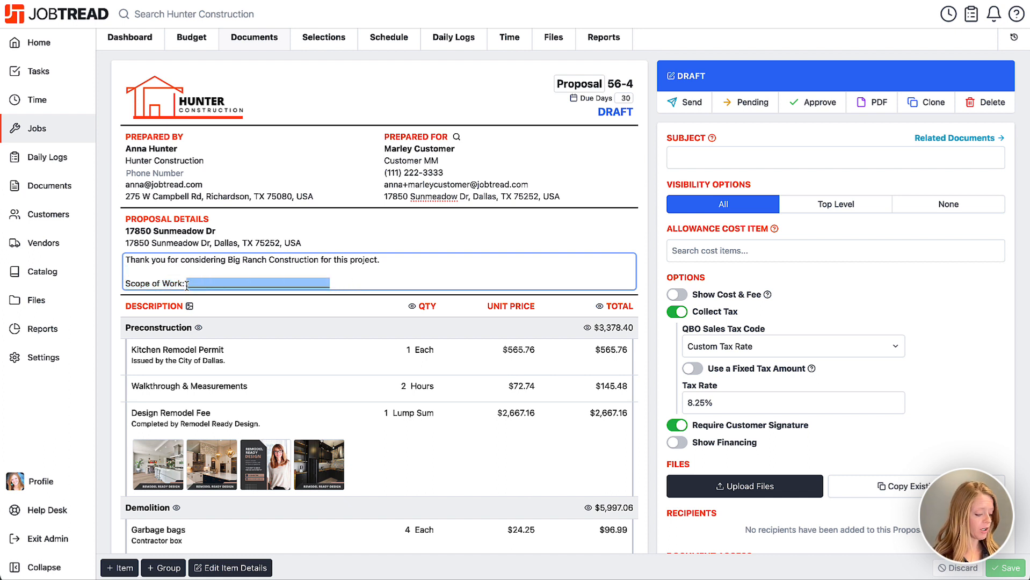
{"action": "type", "text": "Full kit"}
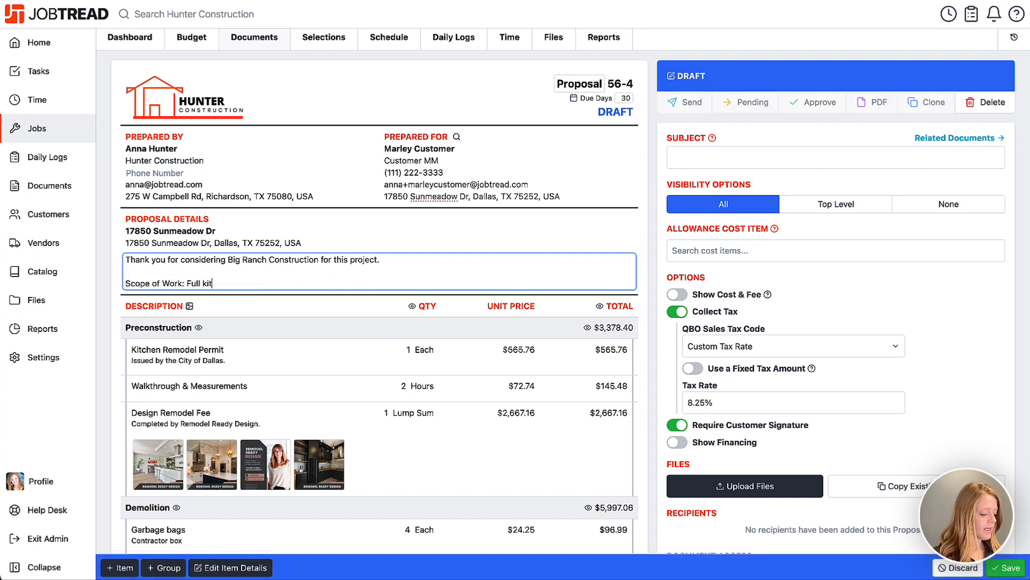
{"action": "type", "text": "chen remodel w"}
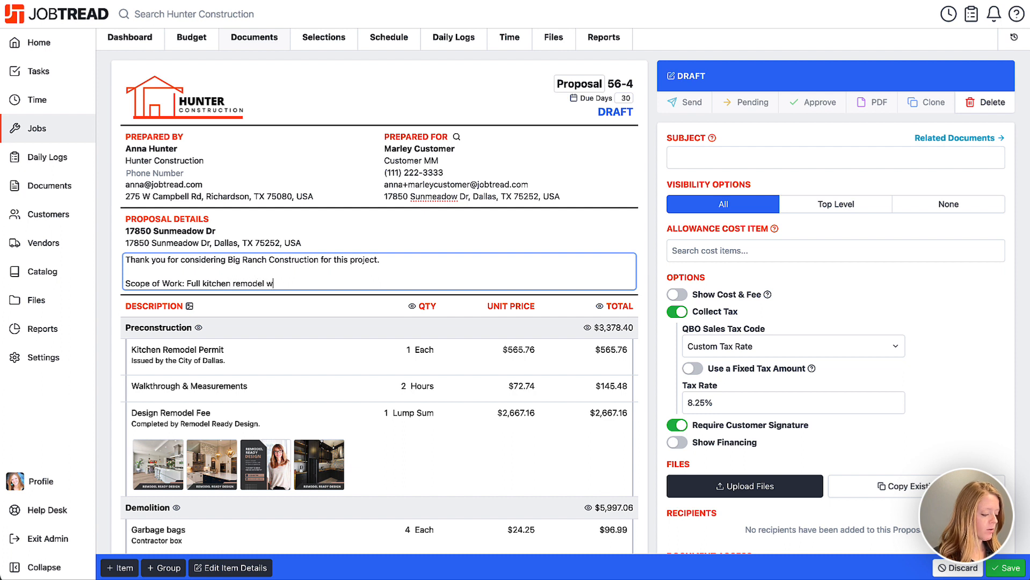
{"action": "type", "text": "ith repla"}
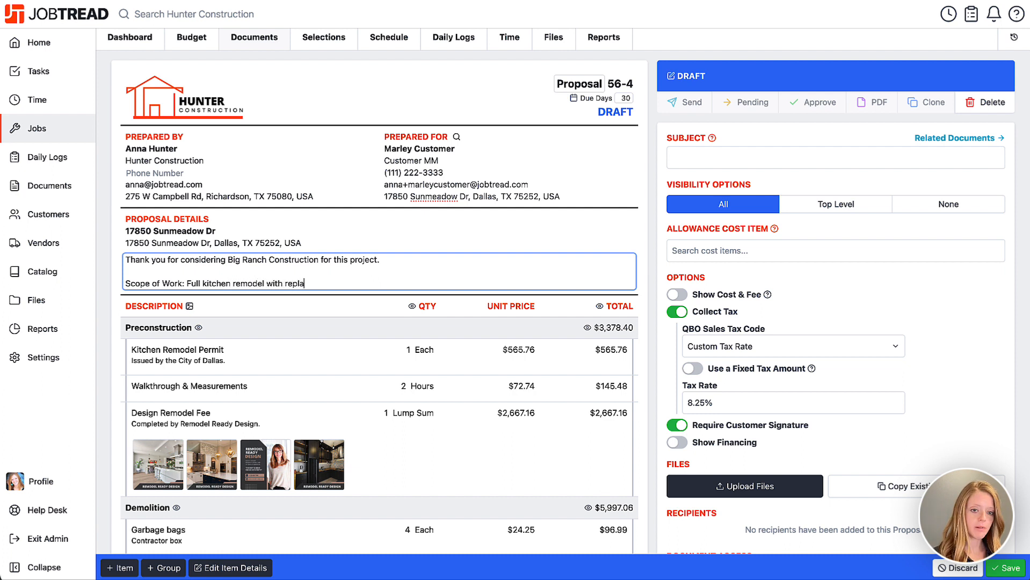
{"action": "type", "text": "cing all"}
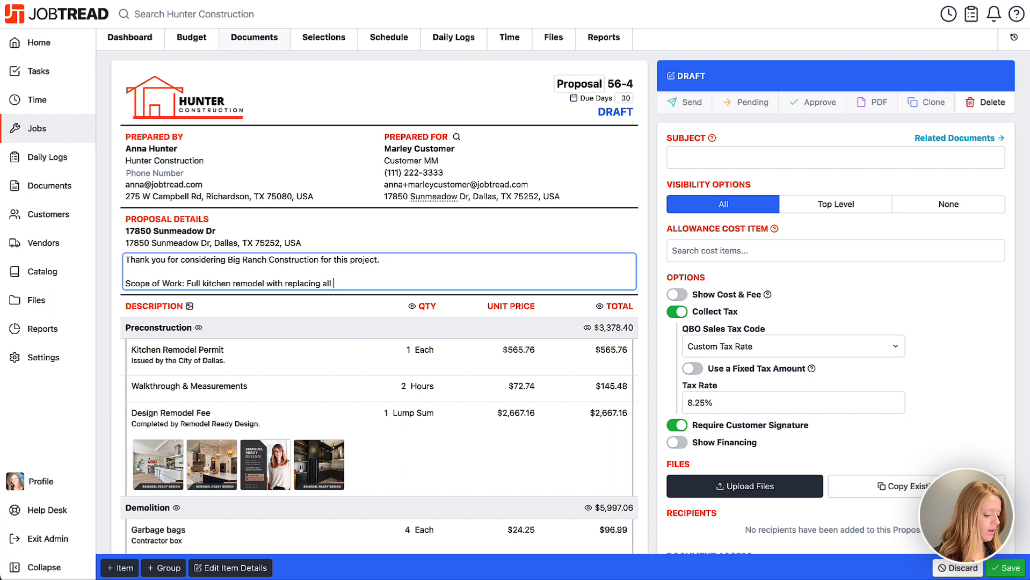
{"action": "type", "text": " plumbing and ele"}
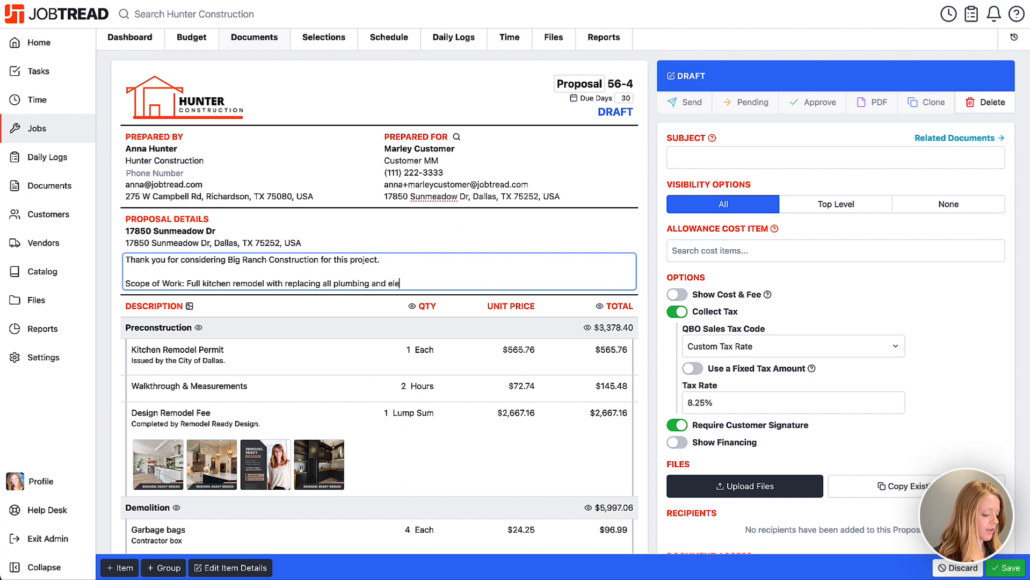
{"action": "type", "text": "ctrical."}
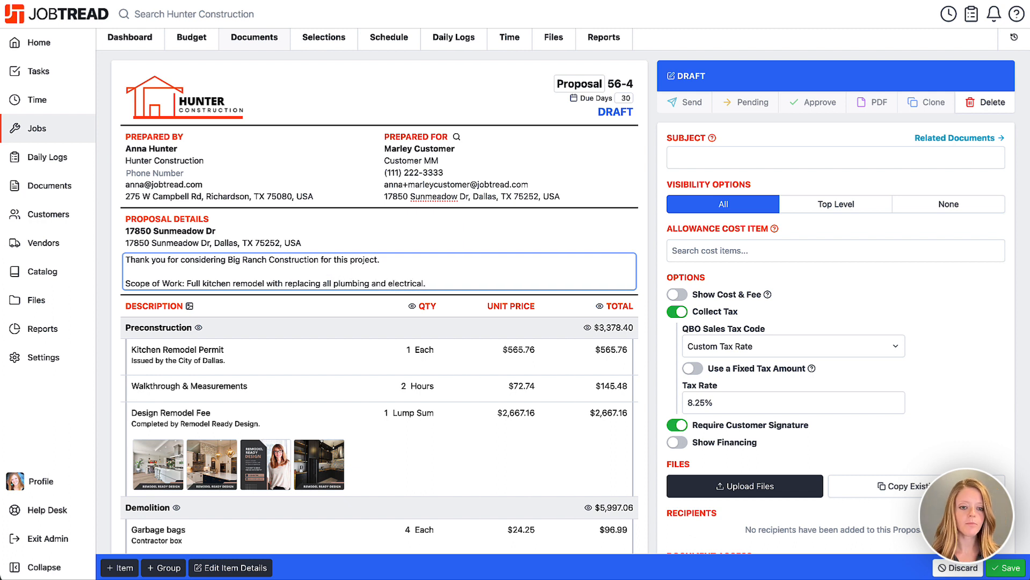
{"action": "left_click", "coordinate": [106, 304]}
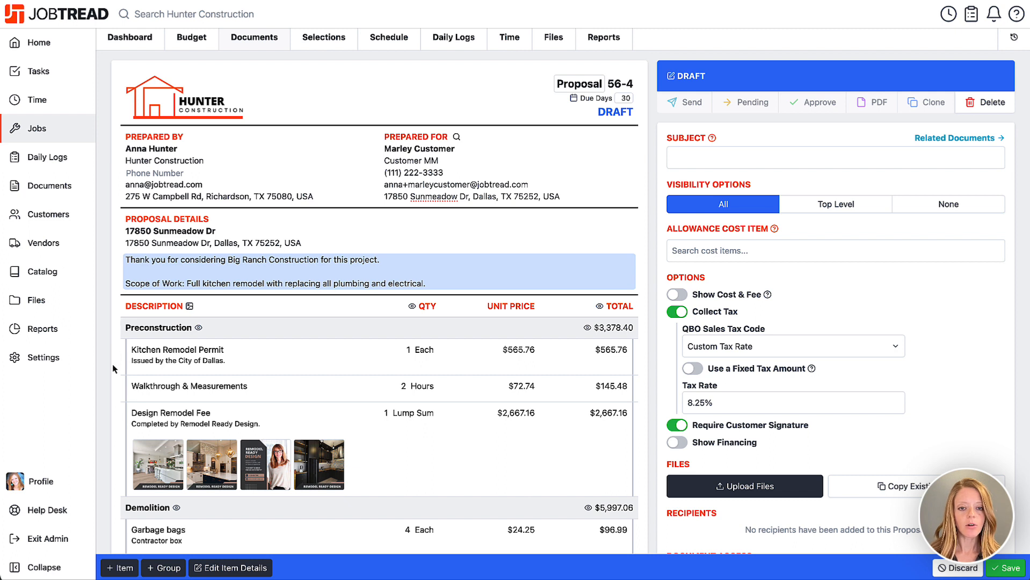
{"action": "left_click", "coordinate": [1001, 567]}
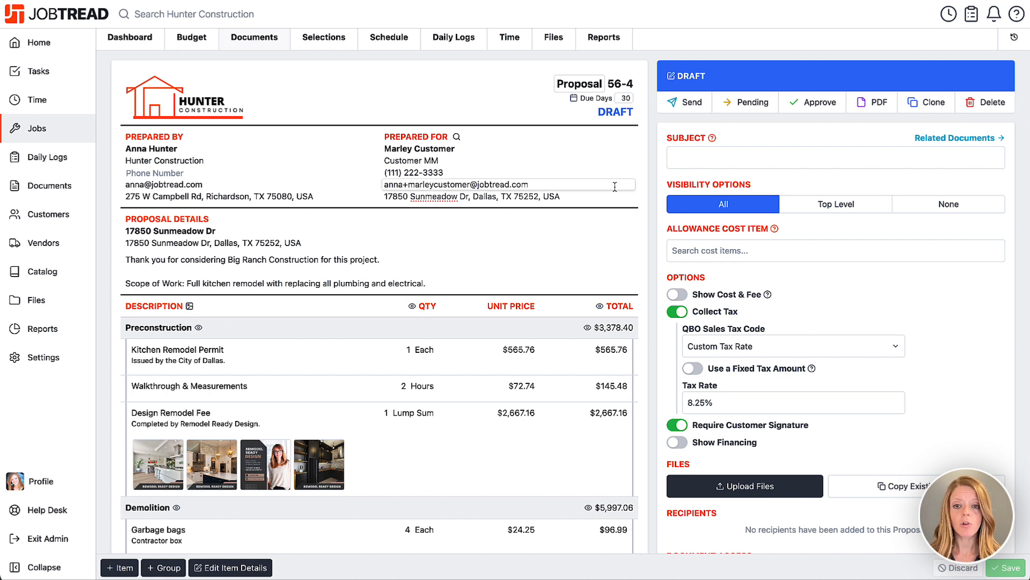
Step: Switch the proposal from Due Days to a fixed issue date and expiration date
{"action": "left_click", "coordinate": [574, 100]}
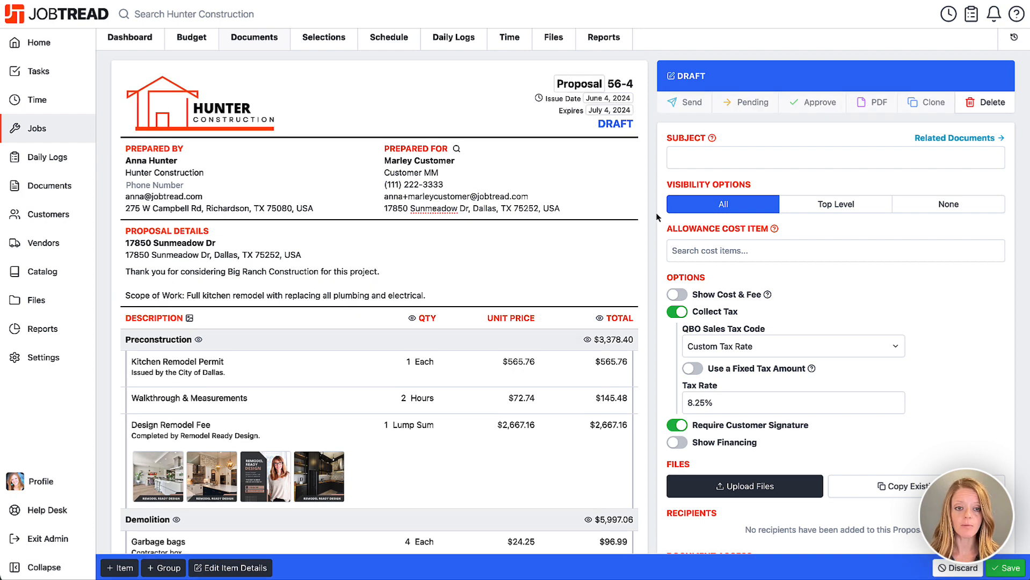
{"action": "scroll", "coordinate": [656, 216], "scroll_direction": "down", "scroll_amount": 5}
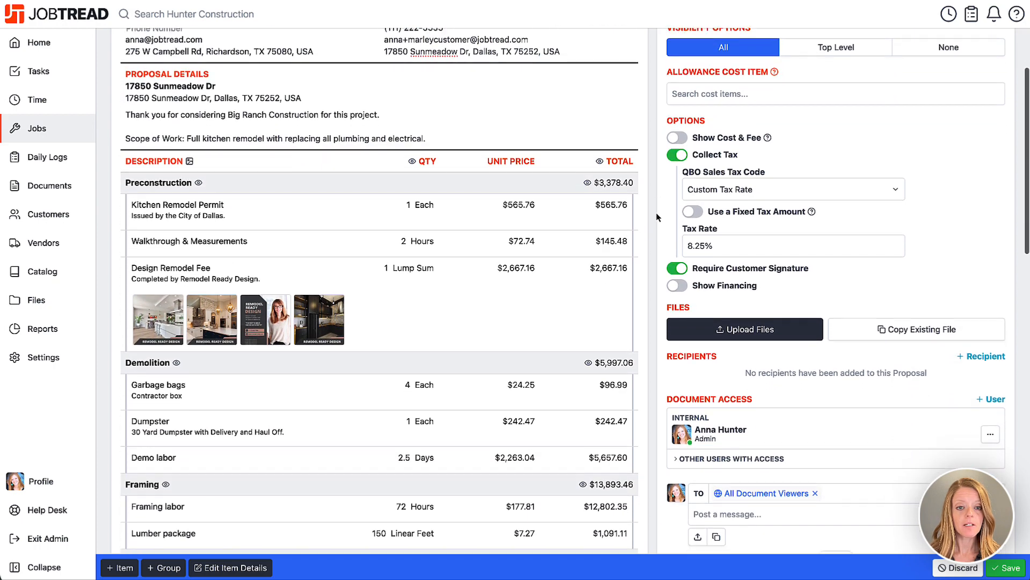
{"action": "scroll", "coordinate": [656, 217], "scroll_direction": "down", "scroll_amount": 1}
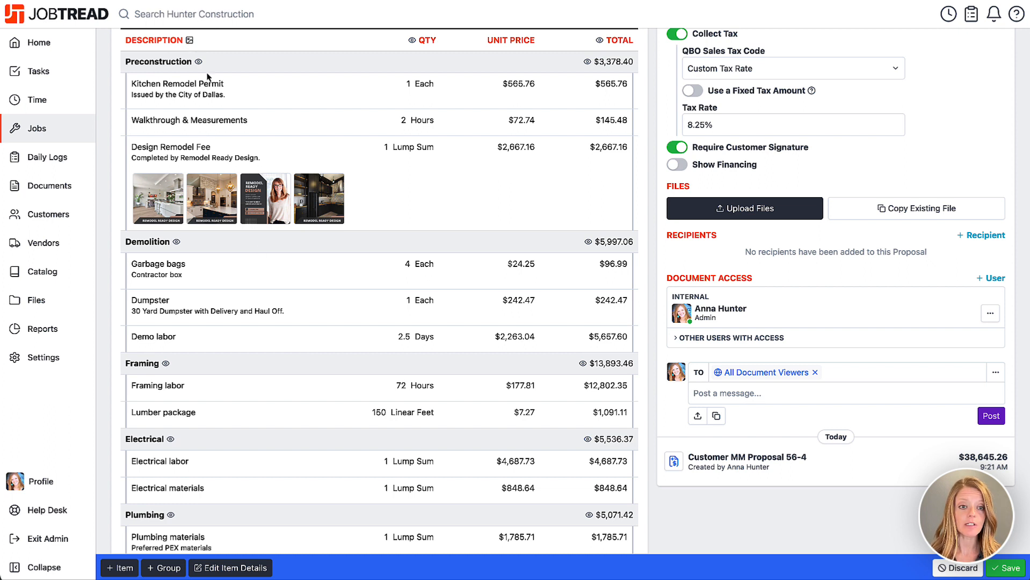
Step: Turn the line item files off and back on, and hide the line item quantities
{"action": "left_click", "coordinate": [190, 41]}
{"action": "left_click", "coordinate": [190, 42]}
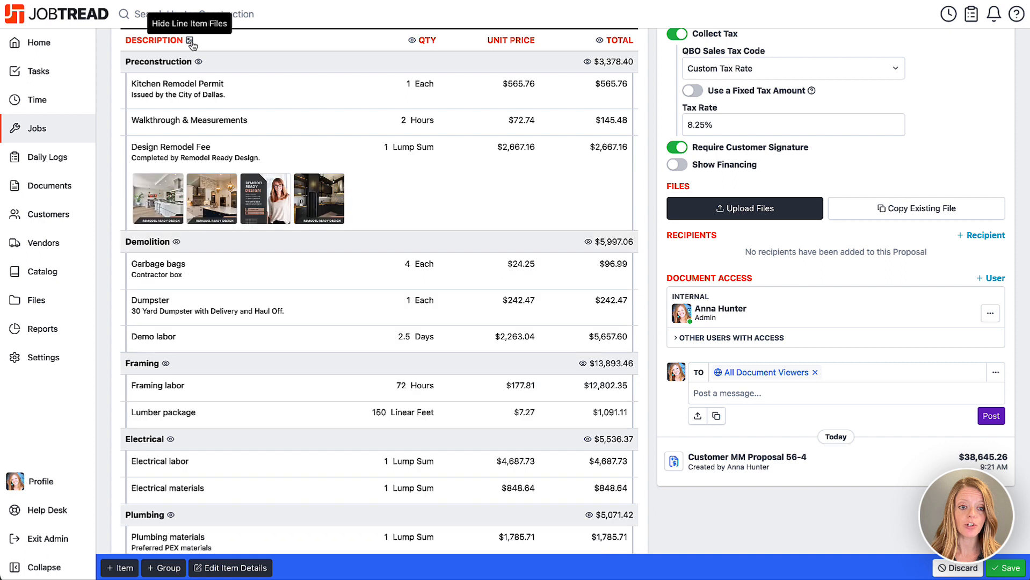
{"action": "left_click", "coordinate": [410, 45]}
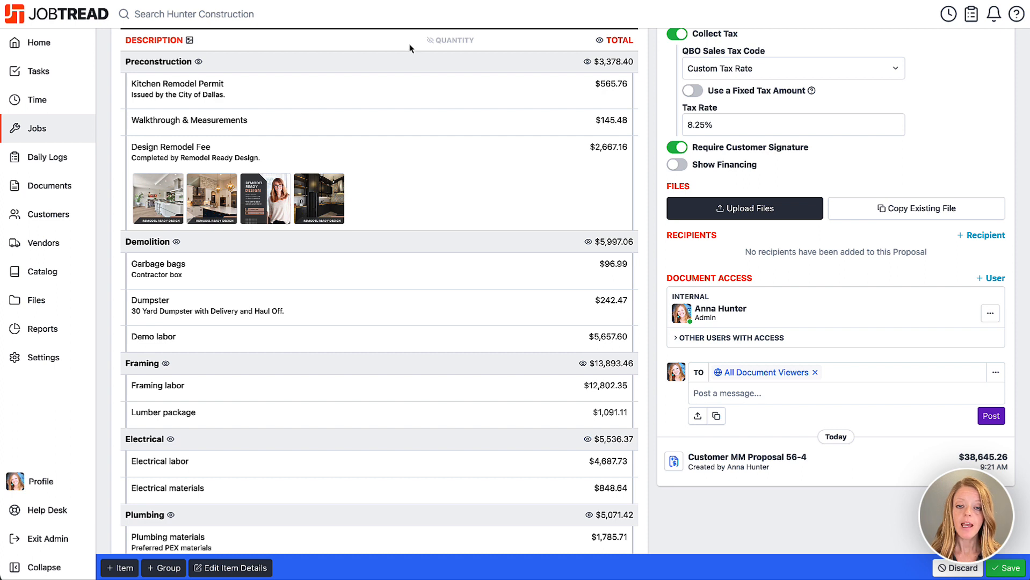
Step: Try the proposal with line item totals hidden, check it down to the grand total, and show the totals again
{"action": "left_click", "coordinate": [600, 43]}
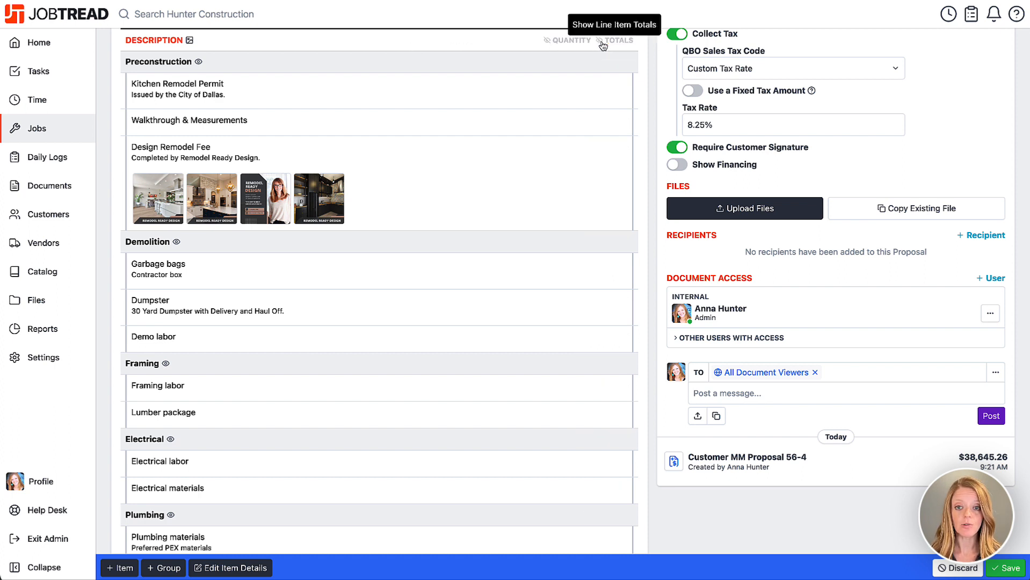
{"action": "scroll", "coordinate": [593, 279], "scroll_direction": "down", "scroll_amount": 6}
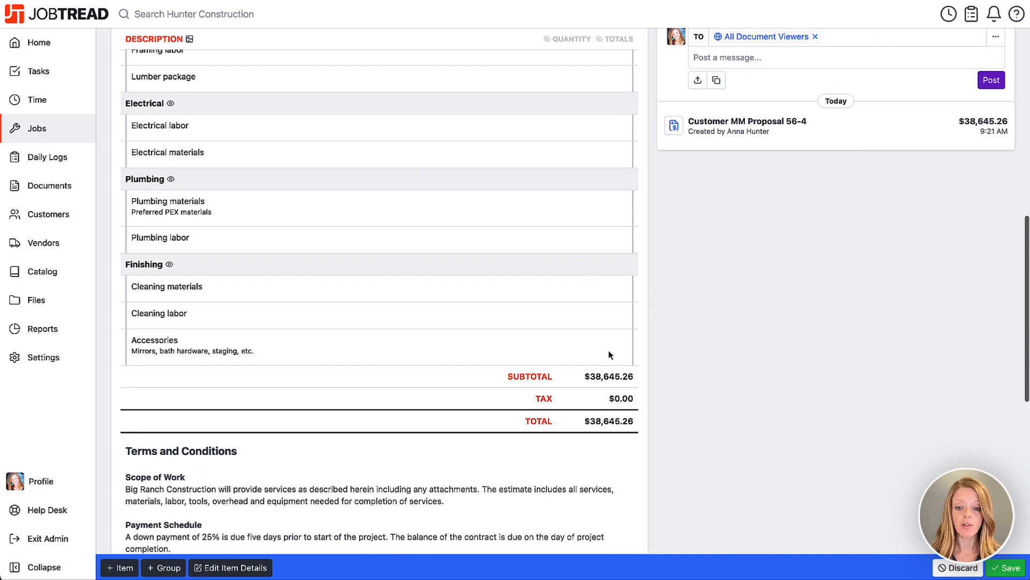
{"action": "scroll", "coordinate": [592, 314], "scroll_direction": "up", "scroll_amount": 3}
{"action": "scroll", "coordinate": [592, 312], "scroll_direction": "up", "scroll_amount": 6}
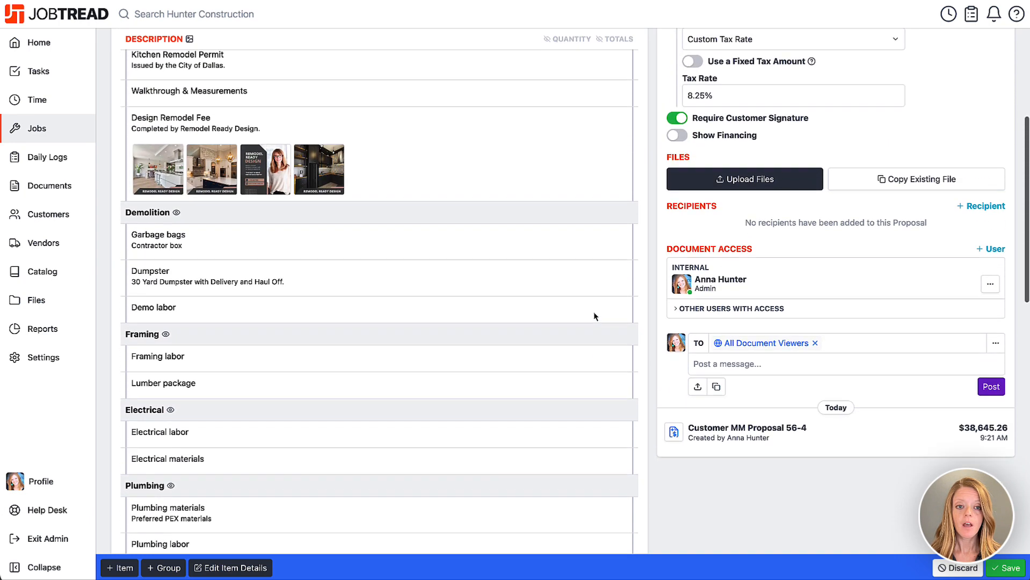
{"action": "left_click", "coordinate": [617, 195]}
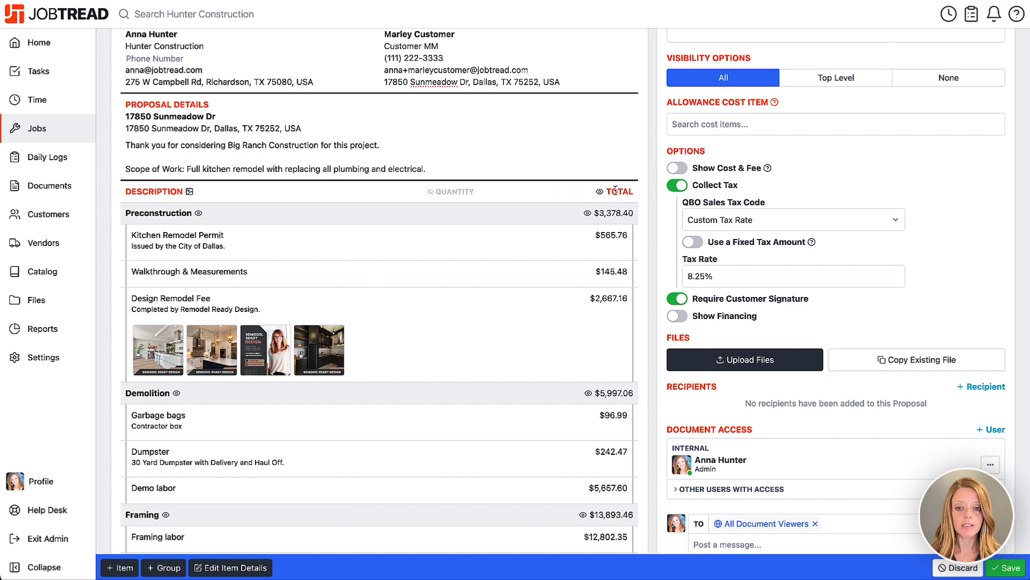
{"action": "scroll", "coordinate": [568, 259], "scroll_direction": "down", "scroll_amount": 3}
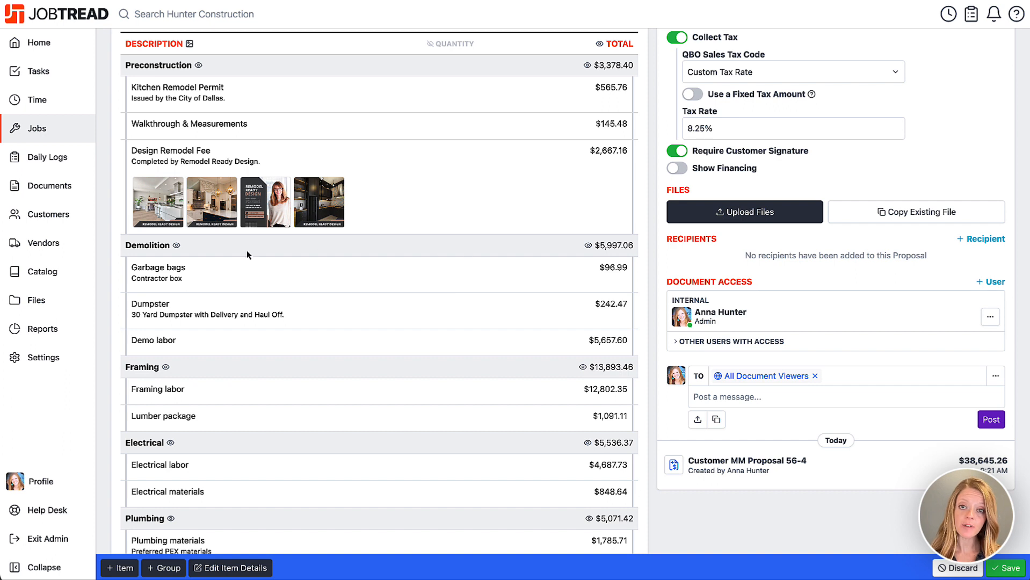
Step: Try hiding the sub items of the Preconstruction and Demolition groups, and show them again
{"action": "left_click", "coordinate": [199, 66]}
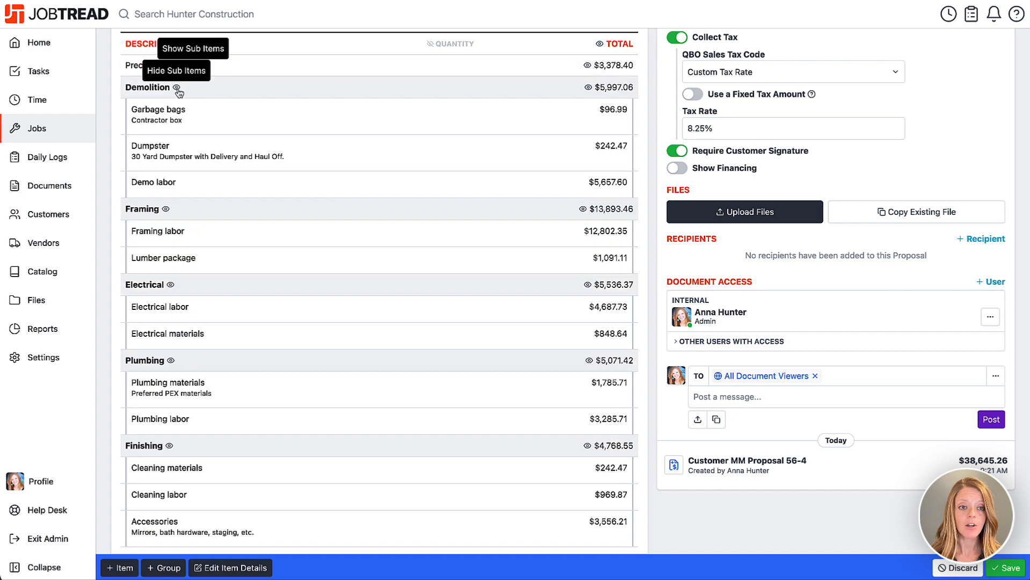
{"action": "left_click", "coordinate": [177, 87]}
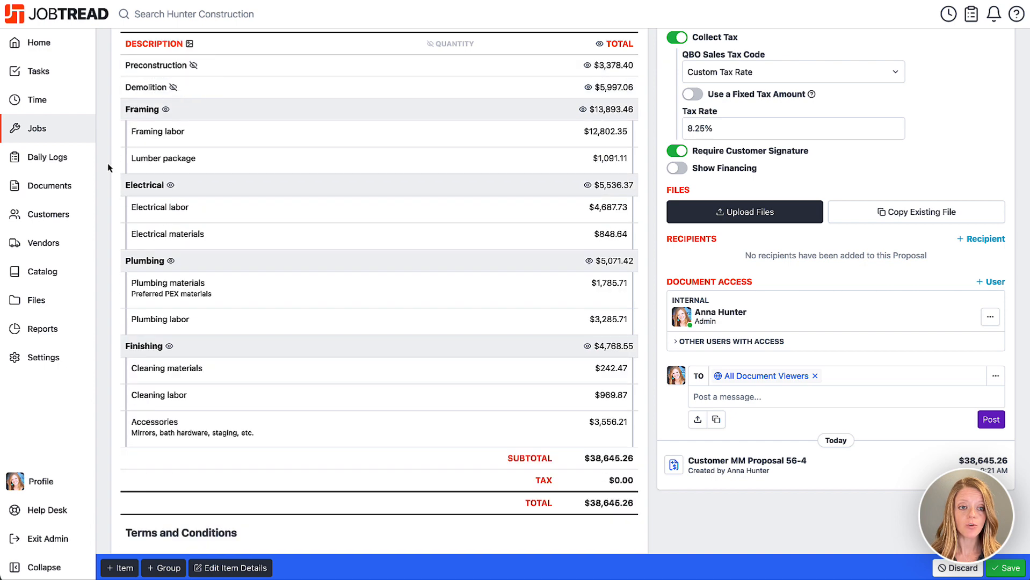
{"action": "left_click", "coordinate": [173, 87]}
{"action": "left_click", "coordinate": [193, 67]}
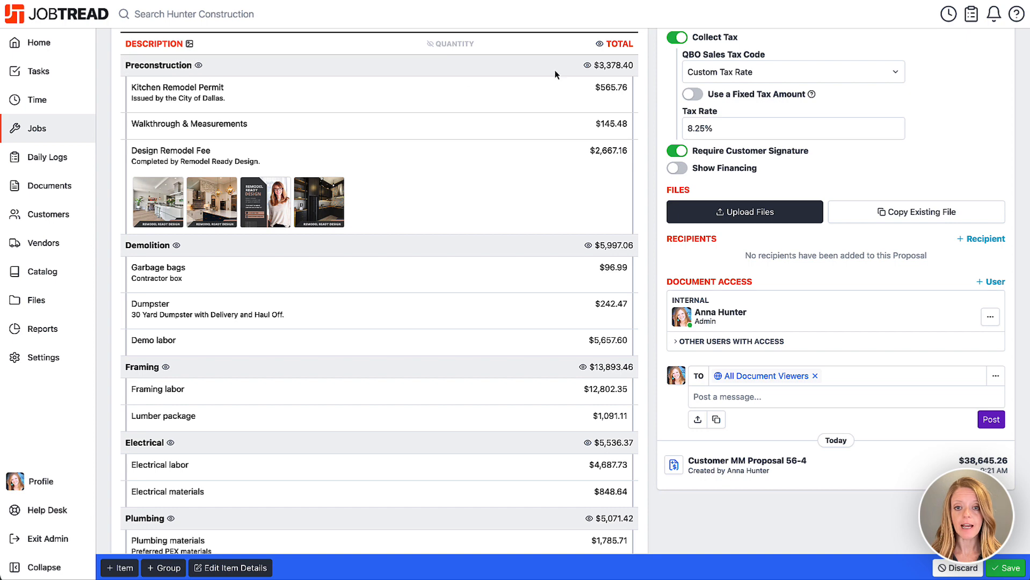
Step: Hide the individual item prices within the Preconstruction, Demolition, Framing, Electrical, Plumbing and Finishing groups
{"action": "left_click", "coordinate": [588, 66]}
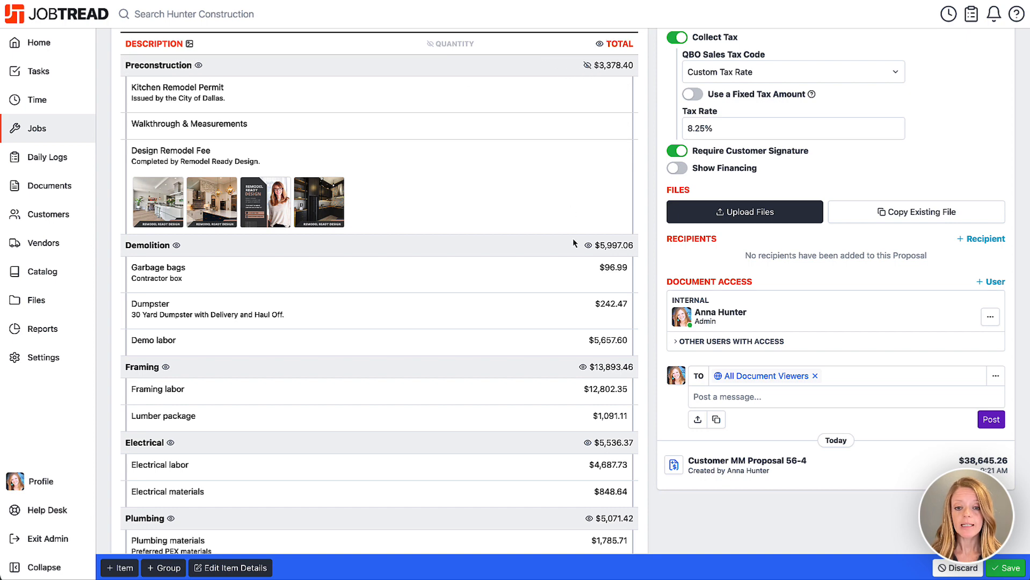
{"action": "left_click", "coordinate": [587, 245]}
{"action": "scroll", "coordinate": [586, 350], "scroll_direction": "down", "scroll_amount": 2}
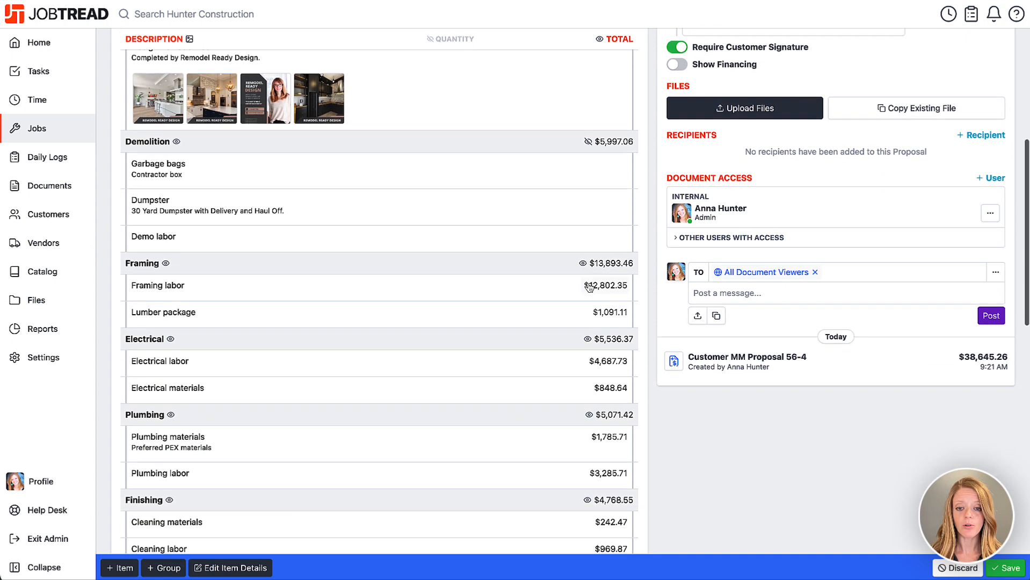
{"action": "left_click", "coordinate": [583, 263]}
{"action": "left_click", "coordinate": [587, 338]}
{"action": "scroll", "coordinate": [586, 333], "scroll_direction": "down", "scroll_amount": 2}
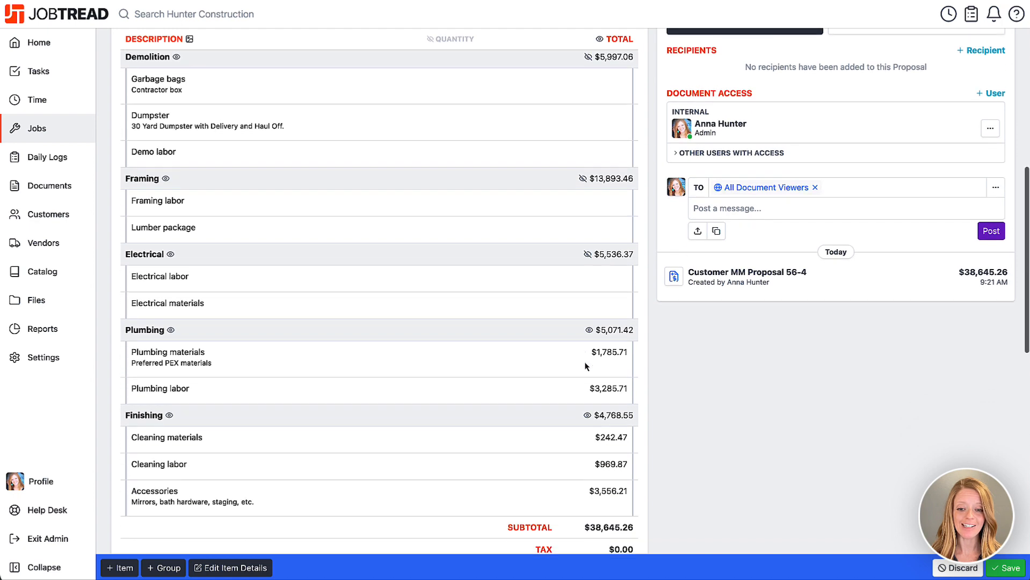
{"action": "left_click", "coordinate": [589, 320]}
{"action": "left_click", "coordinate": [587, 405]}
{"action": "scroll", "coordinate": [491, 266], "scroll_direction": "up", "scroll_amount": 5}
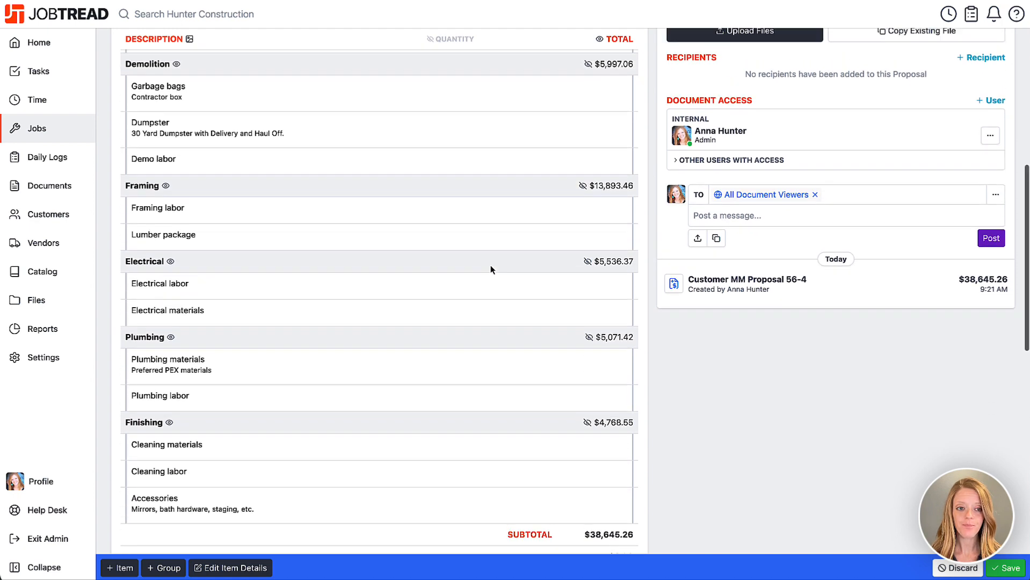
{"action": "scroll", "coordinate": [490, 270], "scroll_direction": "down", "scroll_amount": 1}
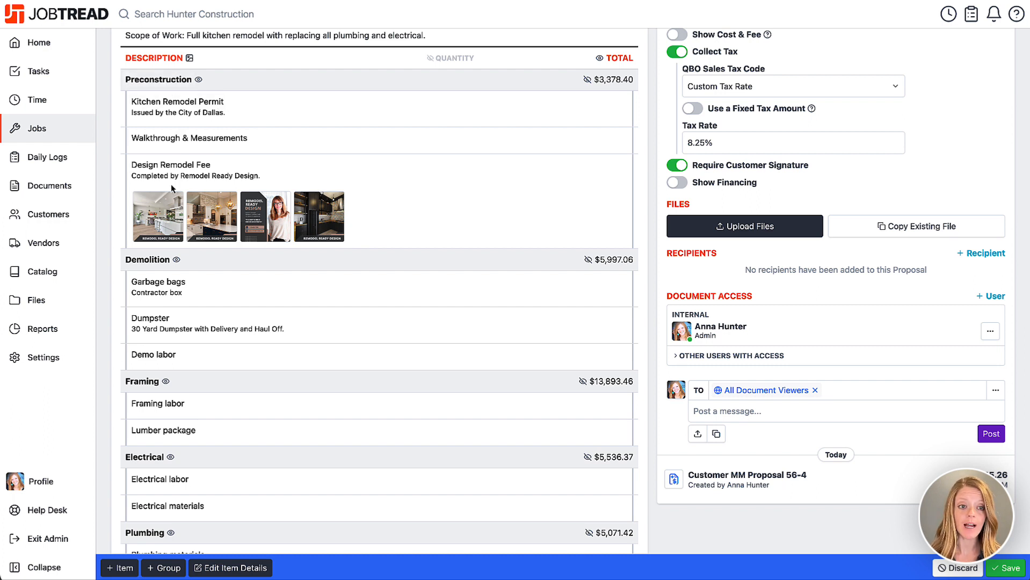
Step: Add the description "SOW" to the Preconstruction cost group and close its details
{"action": "left_click", "coordinate": [161, 80]}
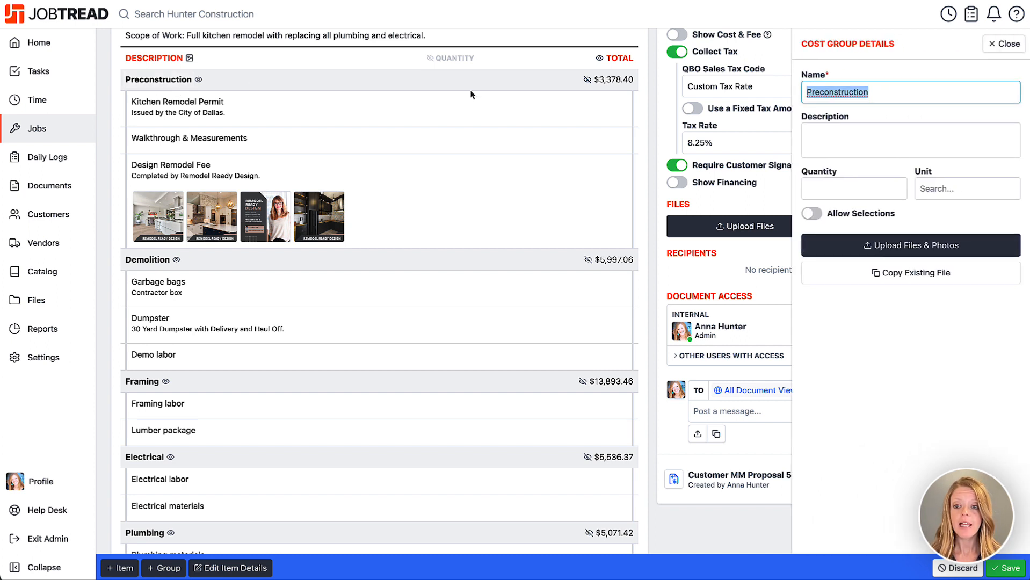
{"action": "left_click", "coordinate": [894, 129]}
{"action": "type", "text": "SOW"}
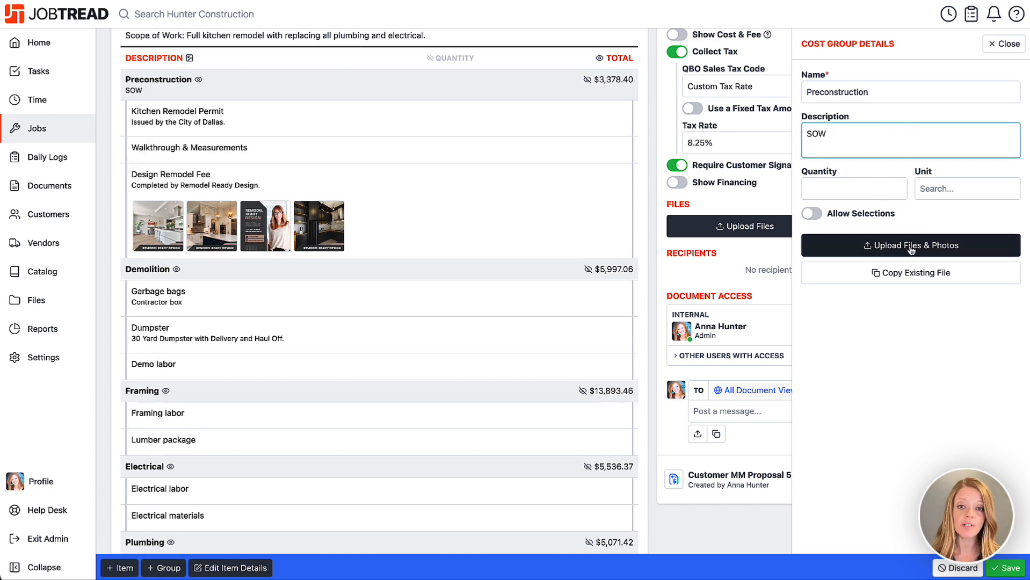
{"action": "left_click", "coordinate": [1008, 45]}
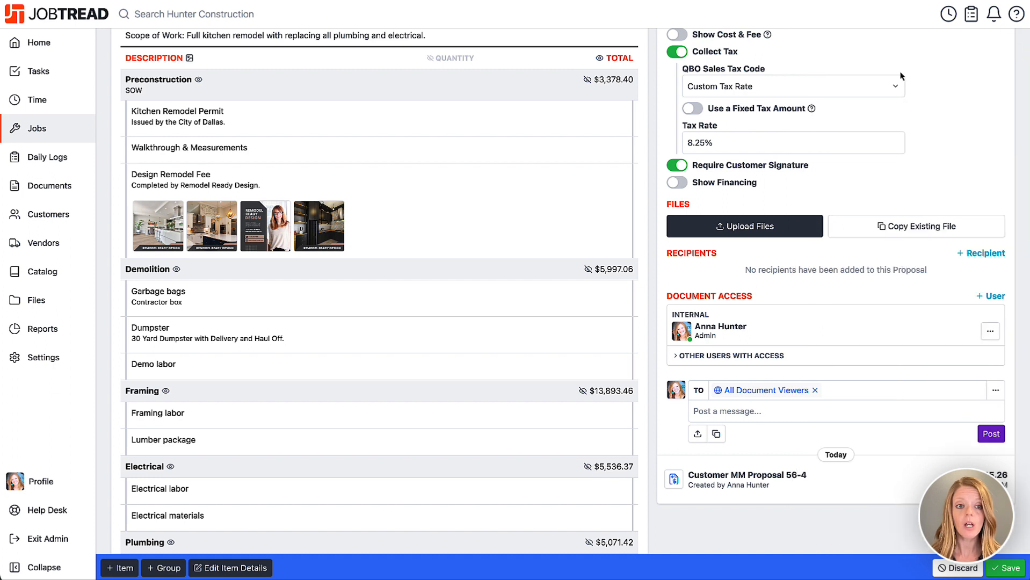
Step: View the Kitchen Remodel Permit item's details, including its description and pricing, and close them without changes
{"action": "left_click", "coordinate": [207, 113]}
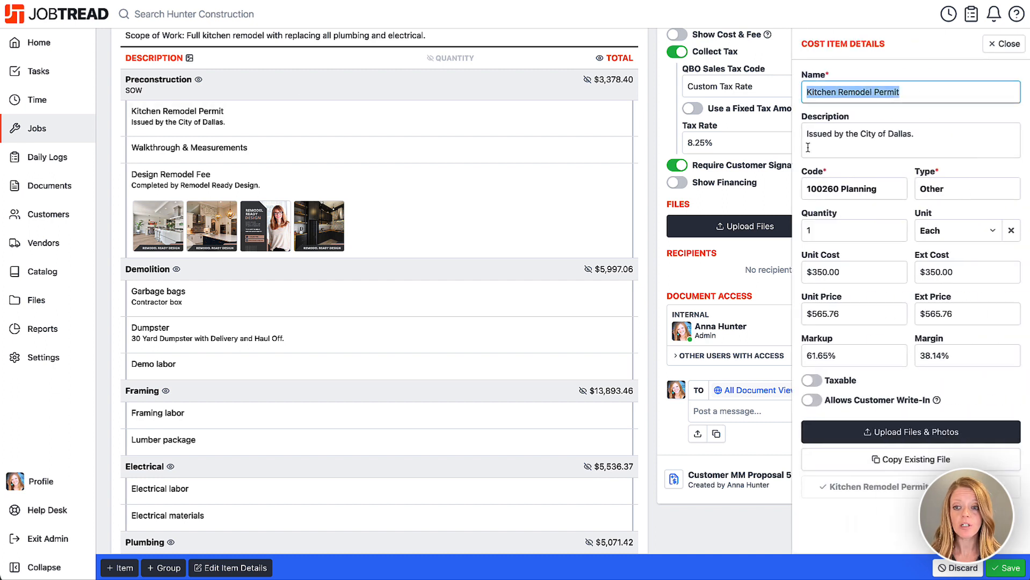
{"action": "left_click", "coordinate": [880, 137]}
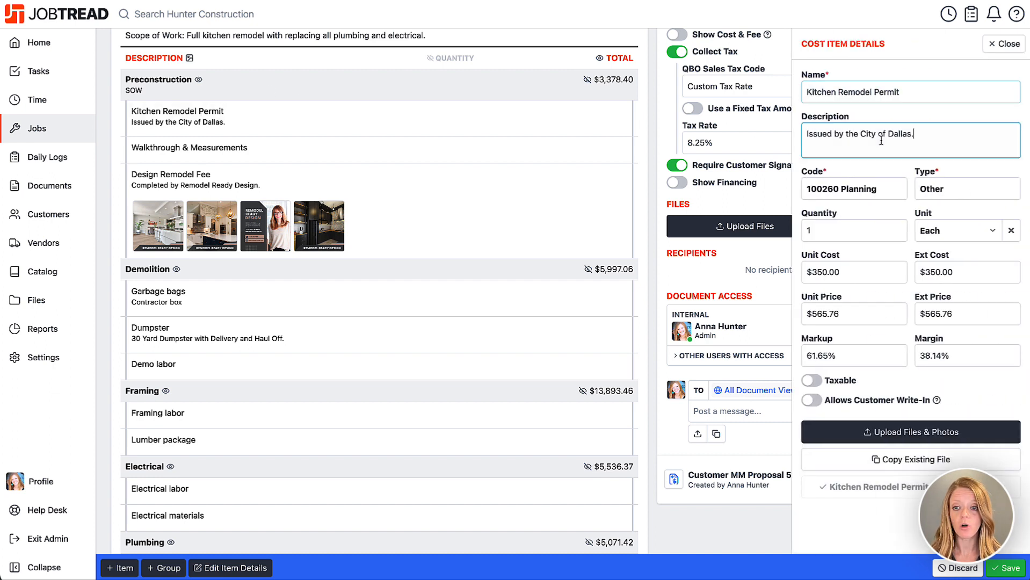
{"action": "left_click", "coordinate": [1005, 44]}
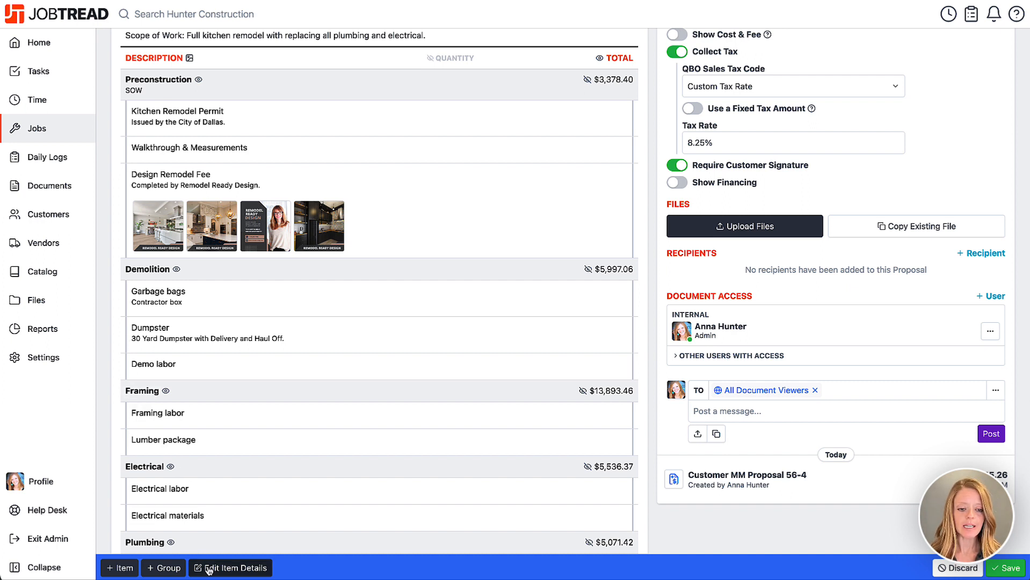
Step: Look through the editable names and descriptions of all line items in the item details grid, and return to the proposal
{"action": "left_click", "coordinate": [241, 570]}
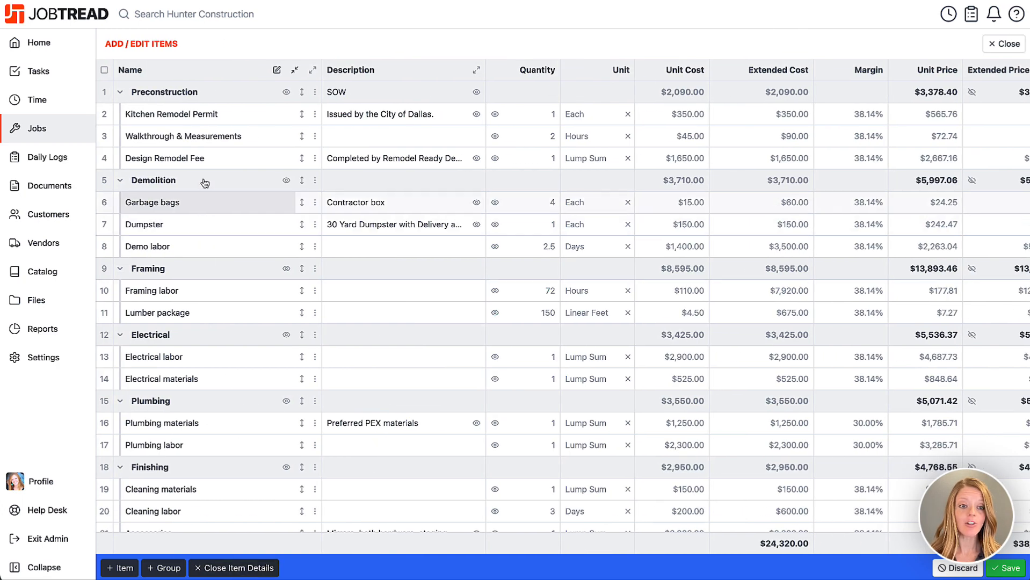
{"action": "left_click", "coordinate": [210, 136]}
{"action": "left_click", "coordinate": [211, 164]}
{"action": "left_click", "coordinate": [209, 207]}
{"action": "left_click", "coordinate": [210, 227]}
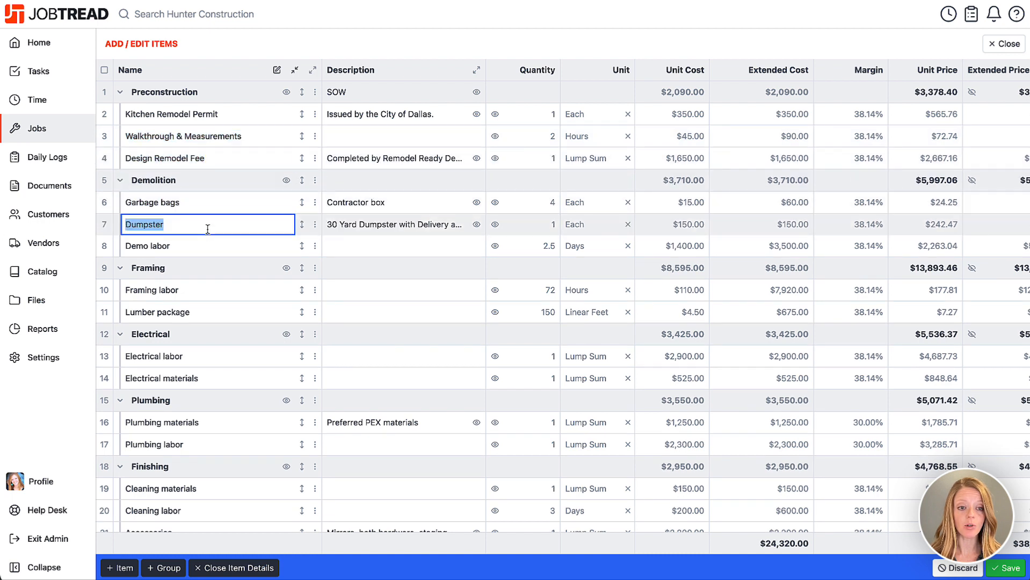
{"action": "left_click", "coordinate": [374, 229]}
{"action": "left_click", "coordinate": [377, 258]}
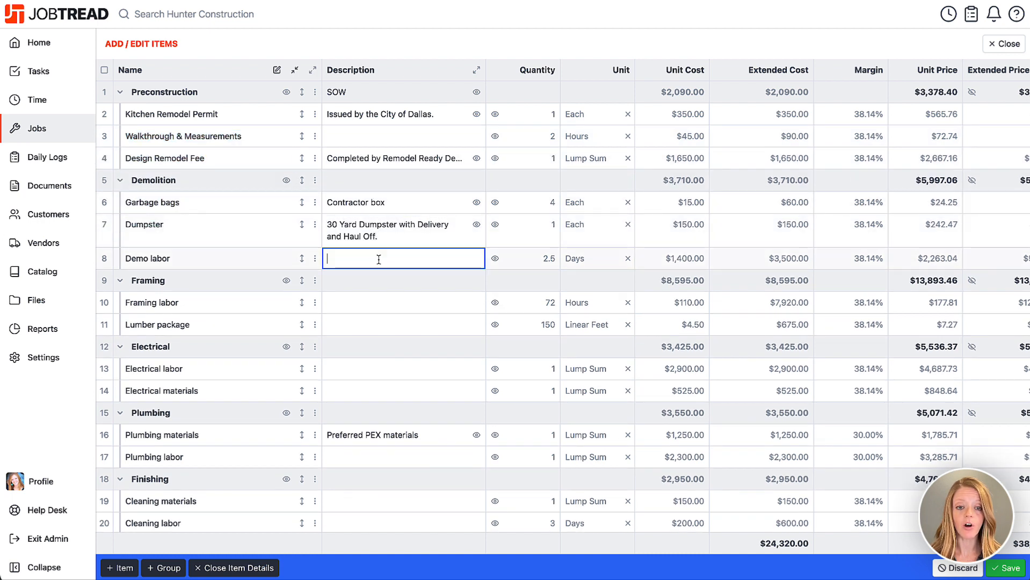
{"action": "left_click", "coordinate": [381, 301]}
{"action": "left_click", "coordinate": [384, 321]}
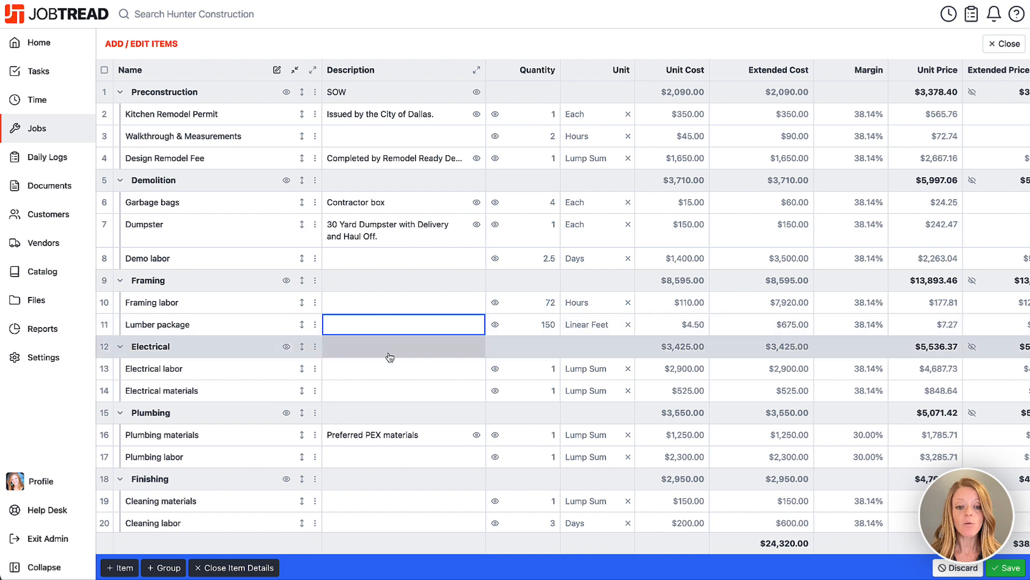
{"action": "left_click", "coordinate": [236, 567]}
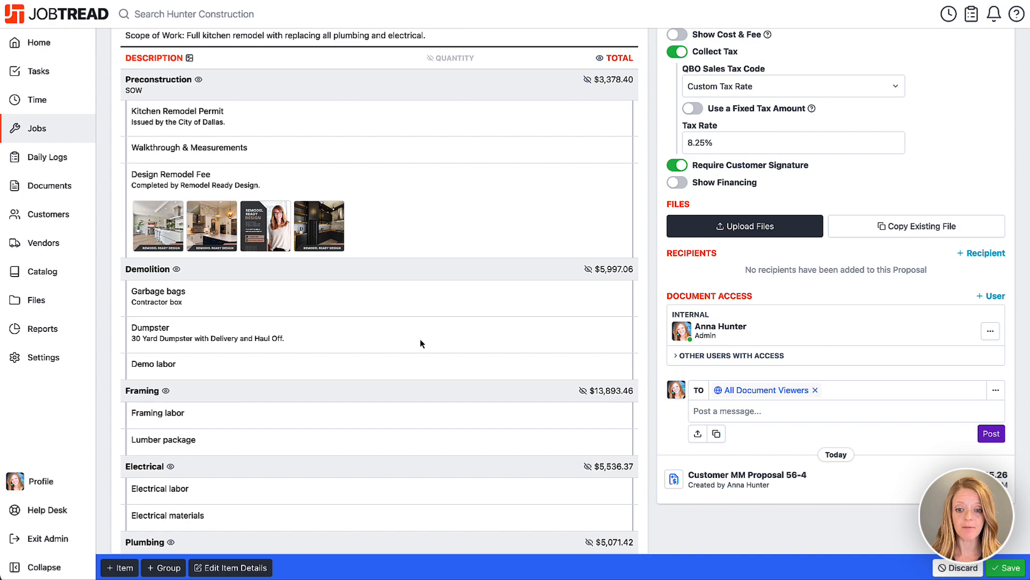
Step: Review the proposal's Terms and Conditions and customer signature section, and select the empty Subject field
{"action": "scroll", "coordinate": [656, 429], "scroll_direction": "down", "scroll_amount": 1}
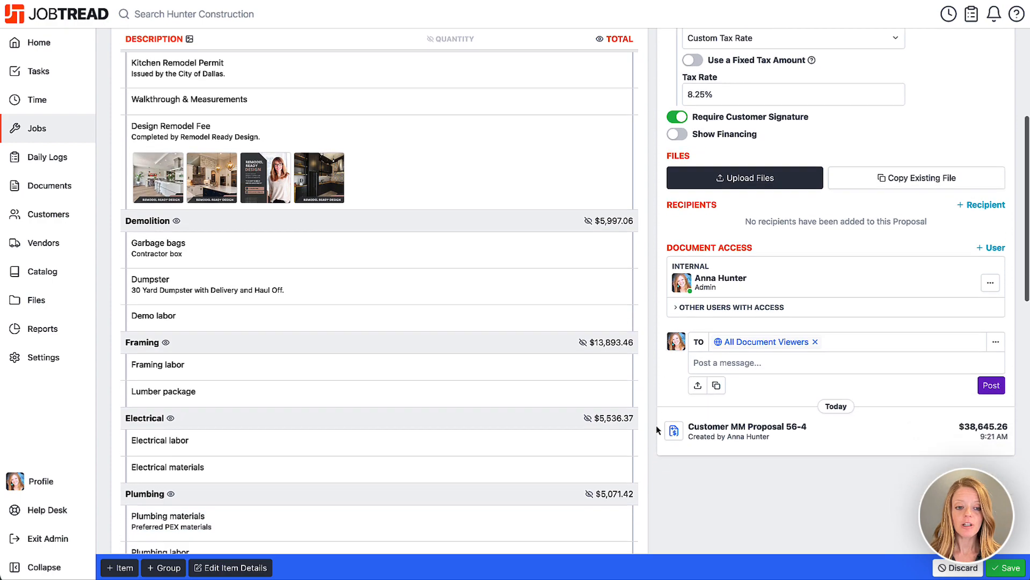
{"action": "scroll", "coordinate": [656, 429], "scroll_direction": "down", "scroll_amount": 10}
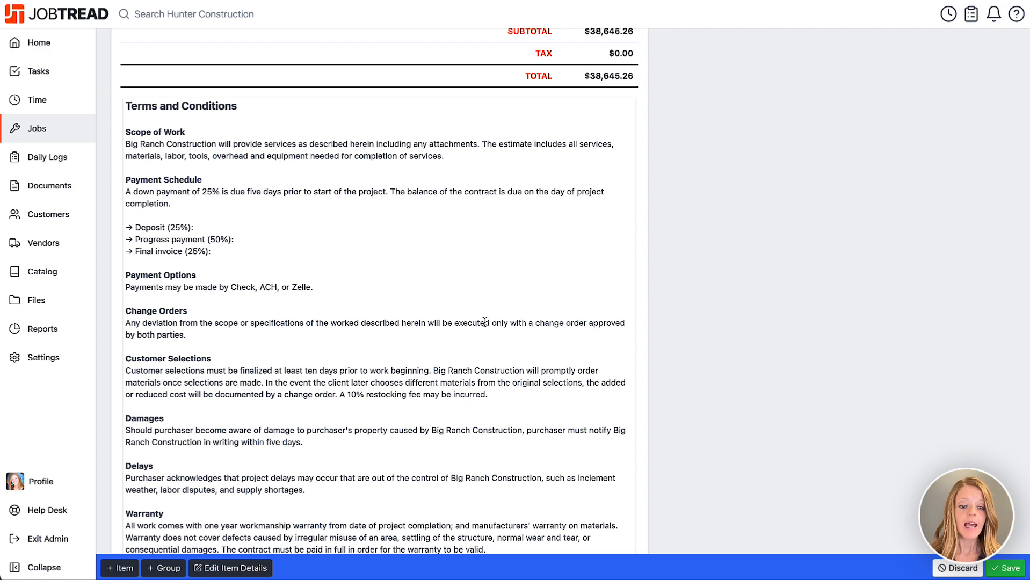
{"action": "scroll", "coordinate": [485, 321], "scroll_direction": "down", "scroll_amount": 4}
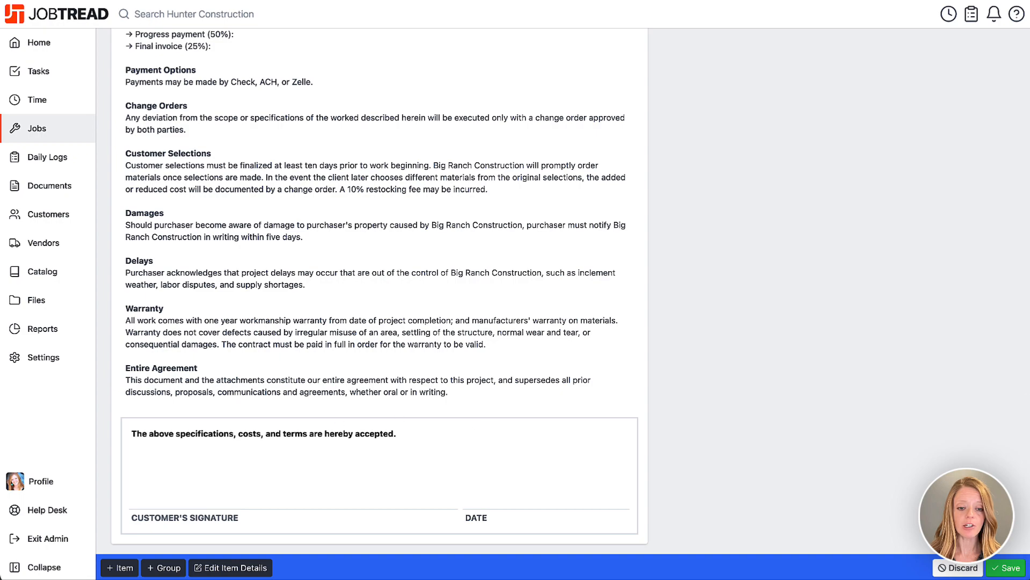
{"action": "scroll", "coordinate": [524, 459], "scroll_direction": "up", "scroll_amount": 12}
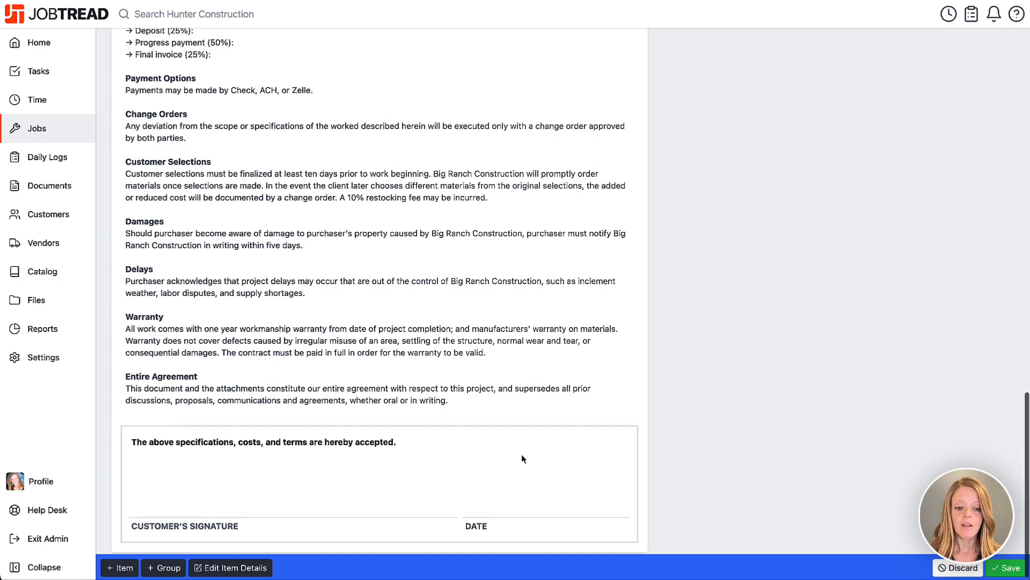
{"action": "scroll", "coordinate": [521, 453], "scroll_direction": "up", "scroll_amount": 3}
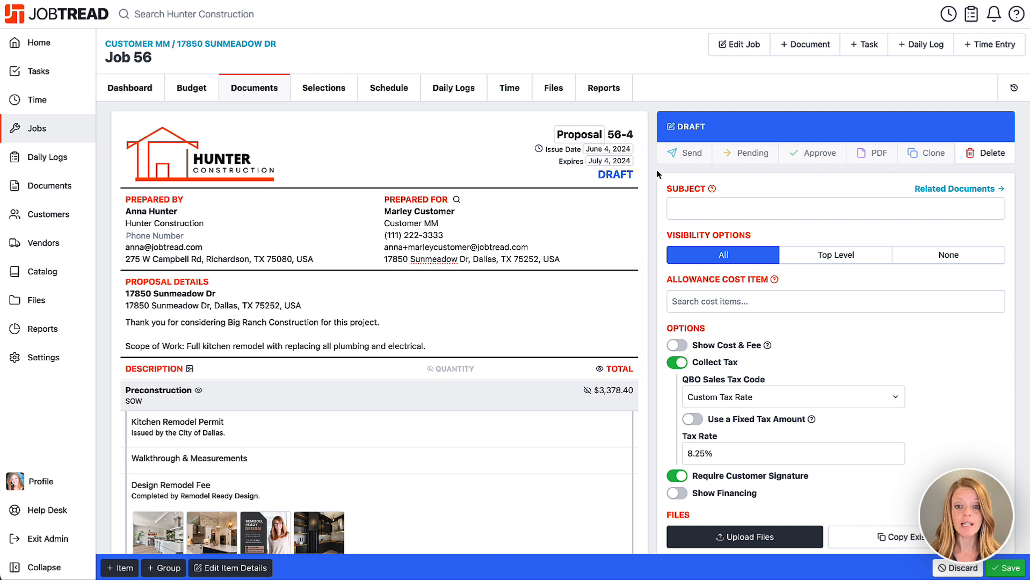
{"action": "left_click", "coordinate": [687, 207]}
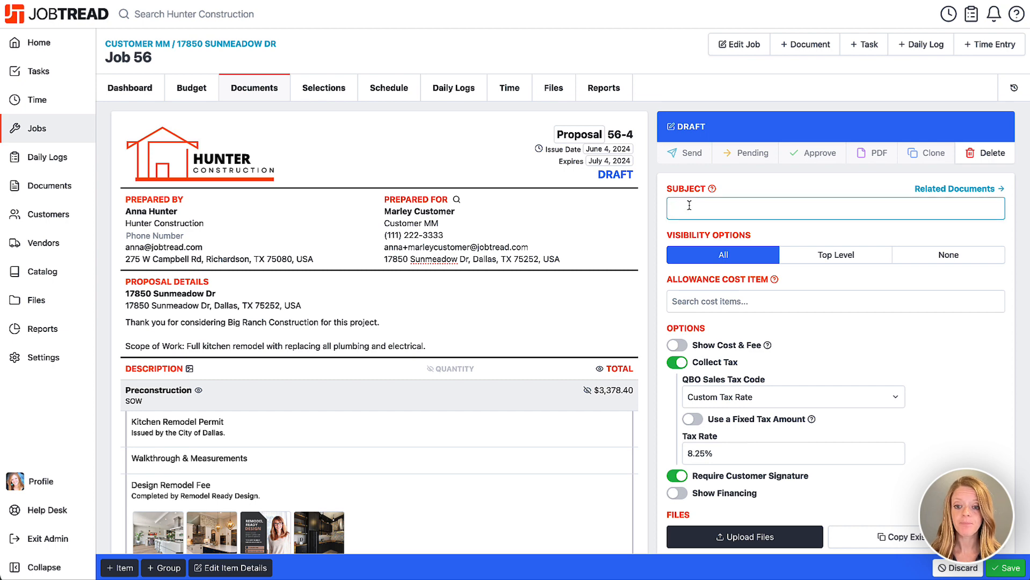
Step: Try the Show Cost & Fee option, check the cost and fee breakdown above the total, and turn it off again
{"action": "scroll", "coordinate": [689, 205], "scroll_direction": "down", "scroll_amount": 3}
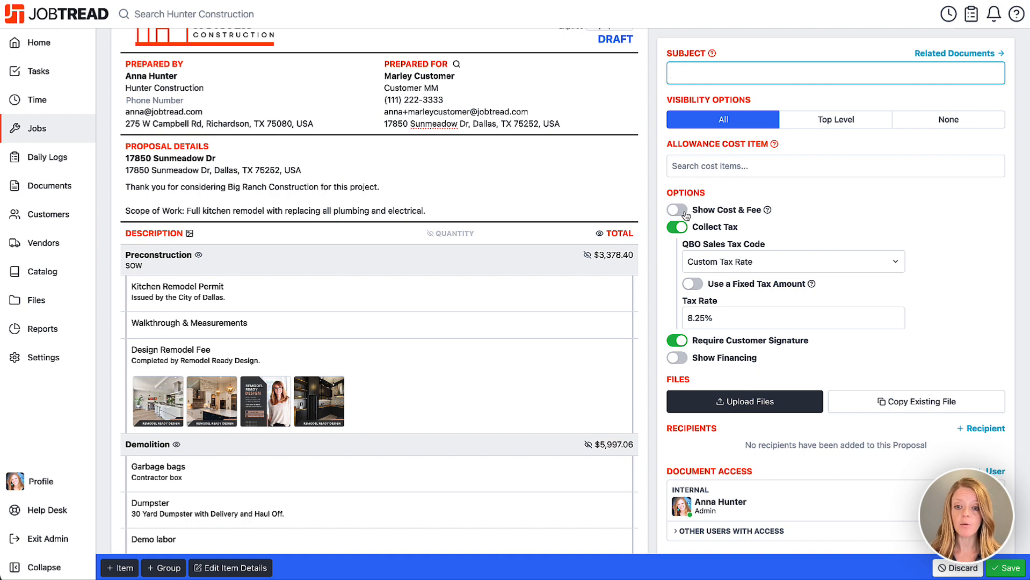
{"action": "left_click", "coordinate": [685, 213]}
{"action": "scroll", "coordinate": [632, 383], "scroll_direction": "down", "scroll_amount": 7}
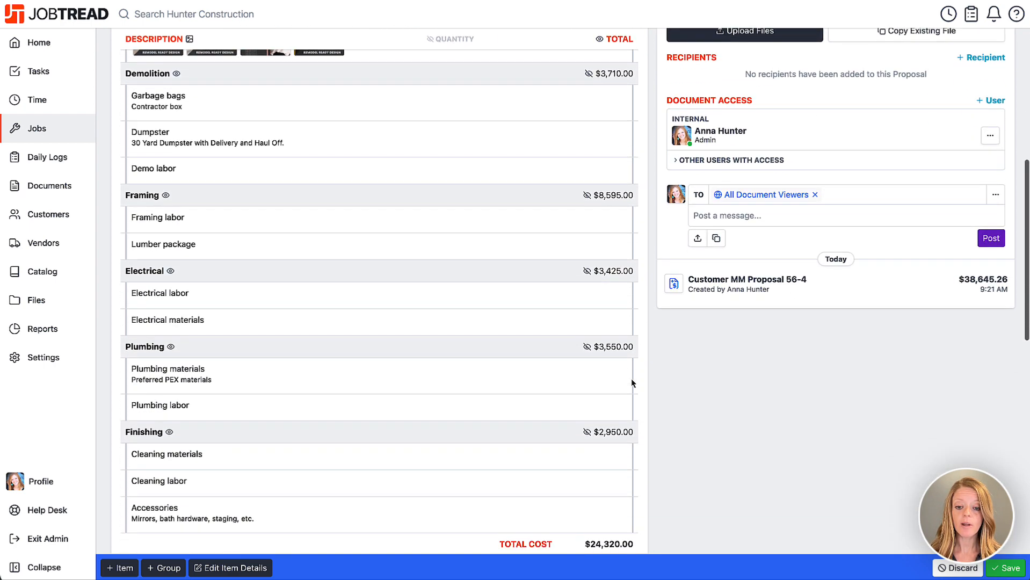
{"action": "scroll", "coordinate": [632, 383], "scroll_direction": "down", "scroll_amount": 3}
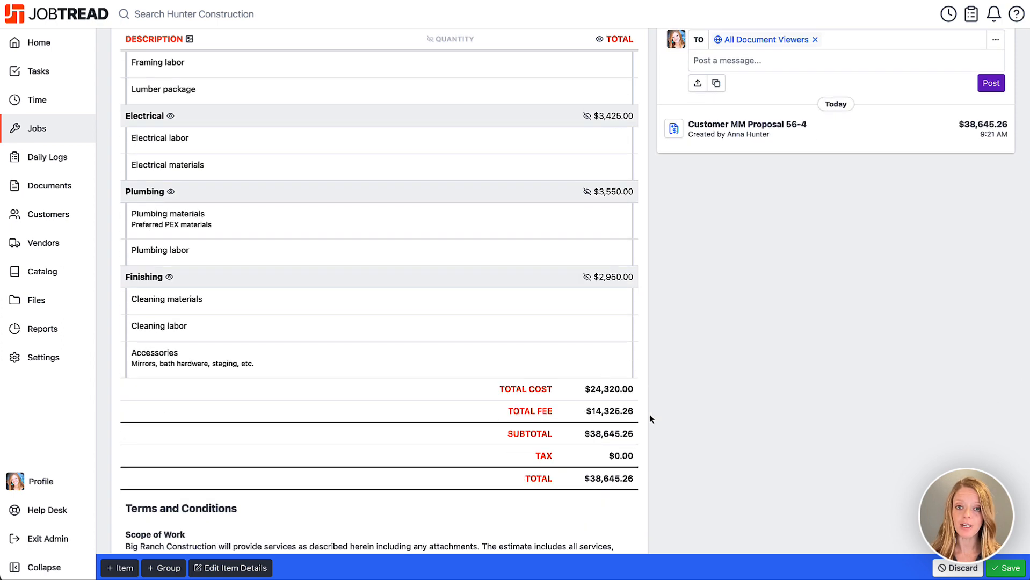
{"action": "scroll", "coordinate": [649, 414], "scroll_direction": "up", "scroll_amount": 10}
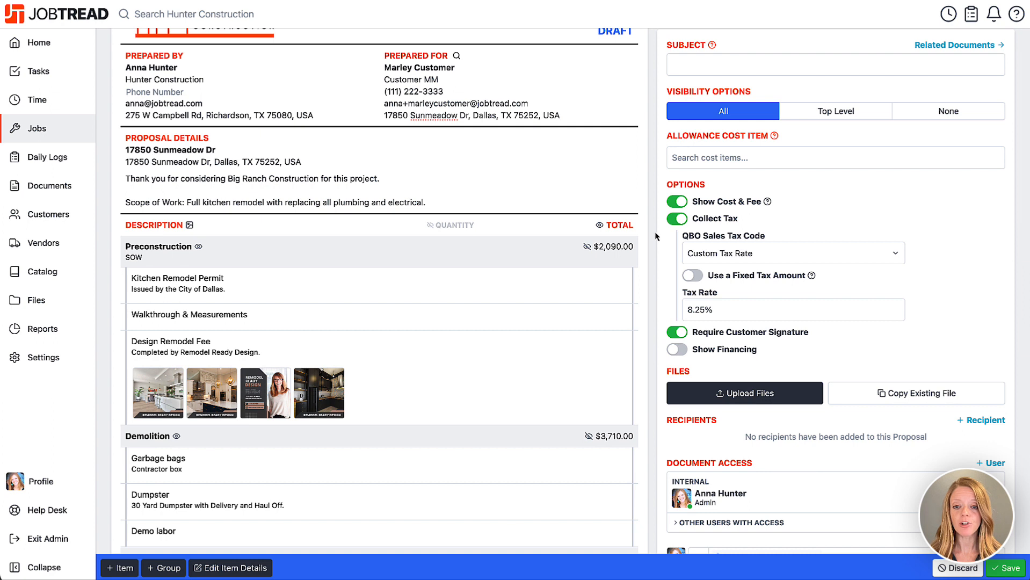
{"action": "left_click", "coordinate": [677, 206]}
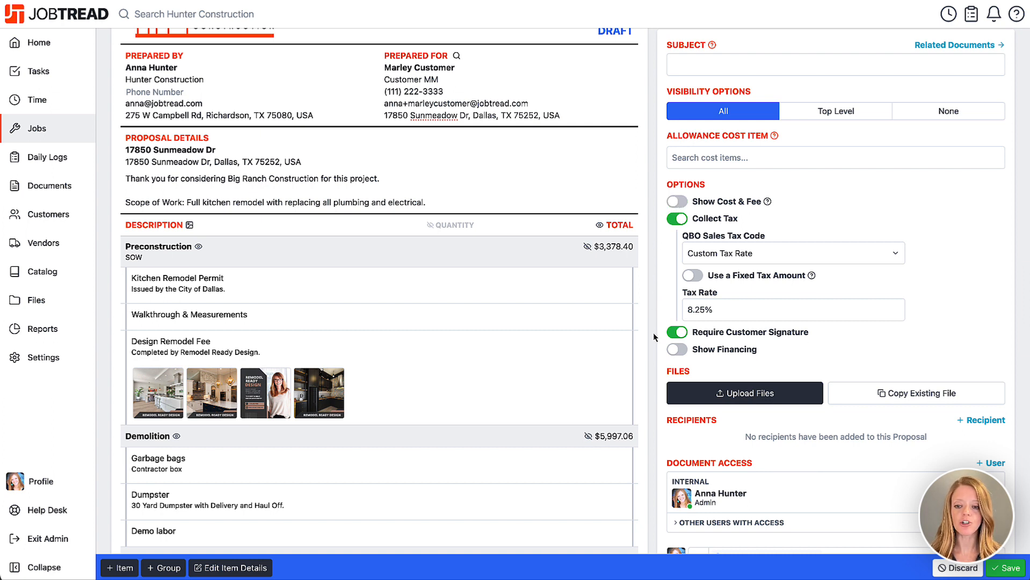
Step: Turn on Show Financing for the proposal and check the financing line below the total
{"action": "left_click", "coordinate": [677, 349]}
{"action": "scroll", "coordinate": [652, 427], "scroll_direction": "down", "scroll_amount": 7}
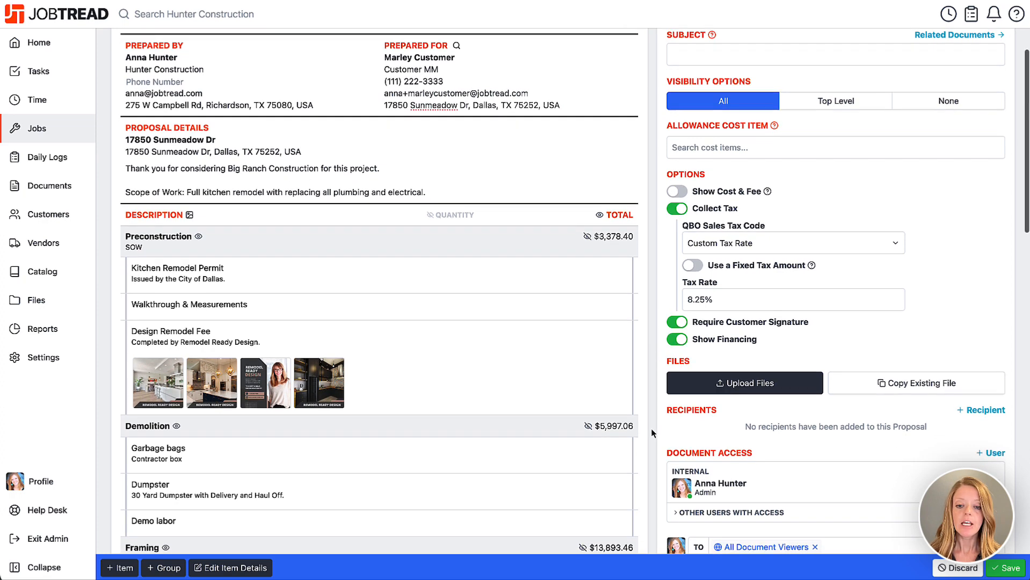
{"action": "scroll", "coordinate": [653, 432], "scroll_direction": "down", "scroll_amount": 3}
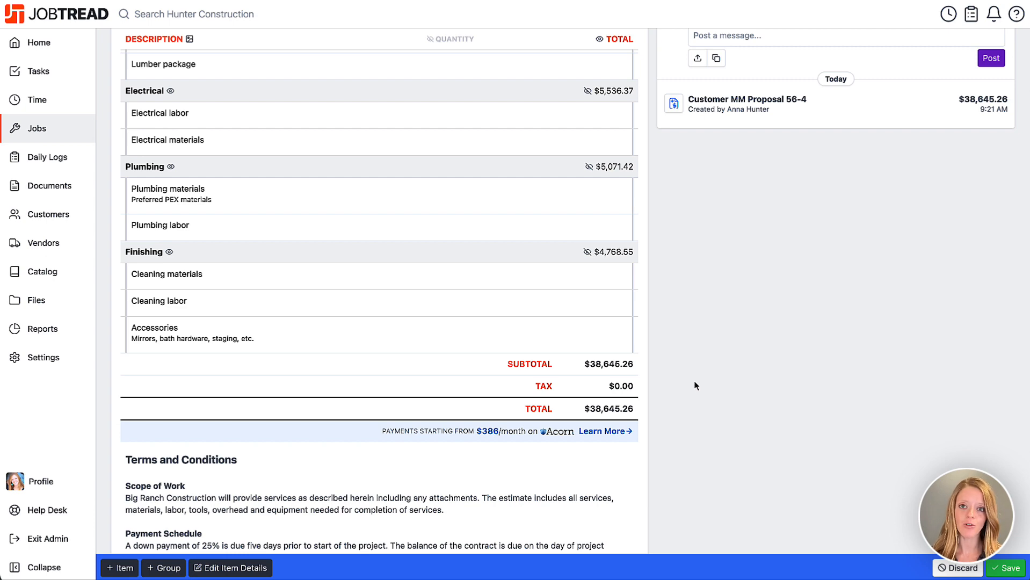
Step: Upload the kitchen image 29.png to the proposal's files and tag it as Plans
{"action": "scroll", "coordinate": [695, 385], "scroll_direction": "up", "scroll_amount": 10}
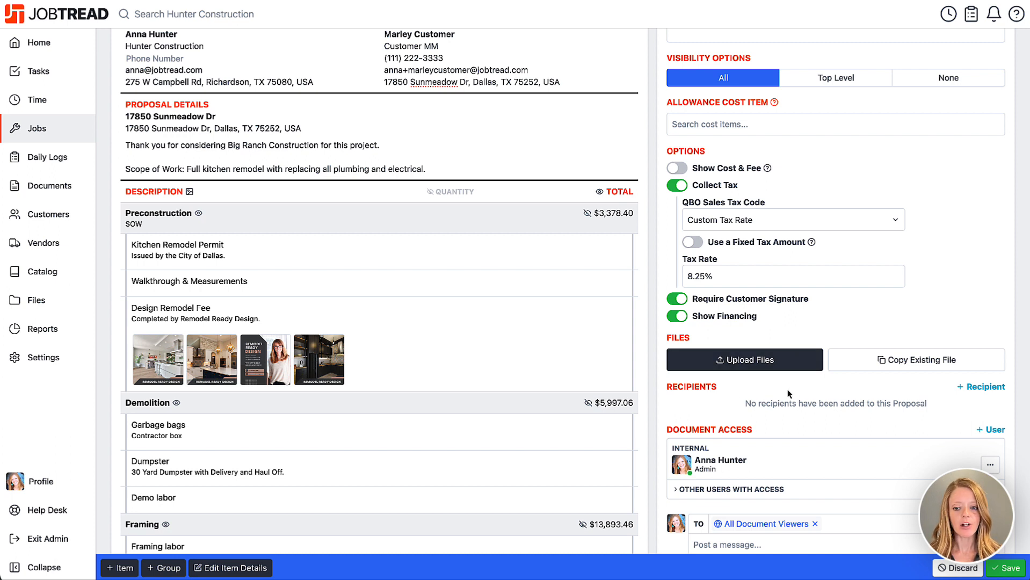
{"action": "left_click", "coordinate": [737, 368]}
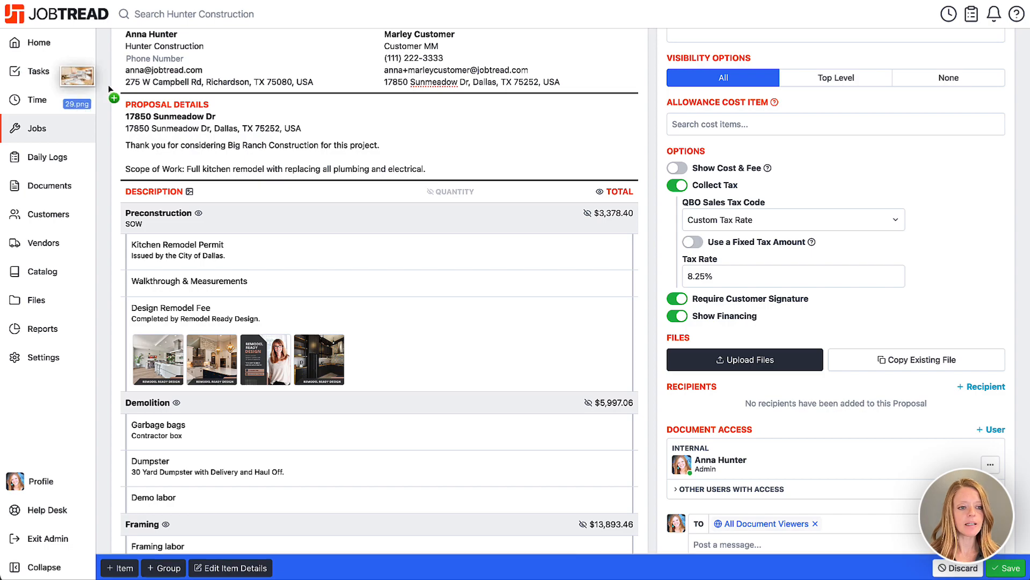
{"action": "left_click_drag", "start_coordinate": [653, 322], "coordinate": [687, 351]}
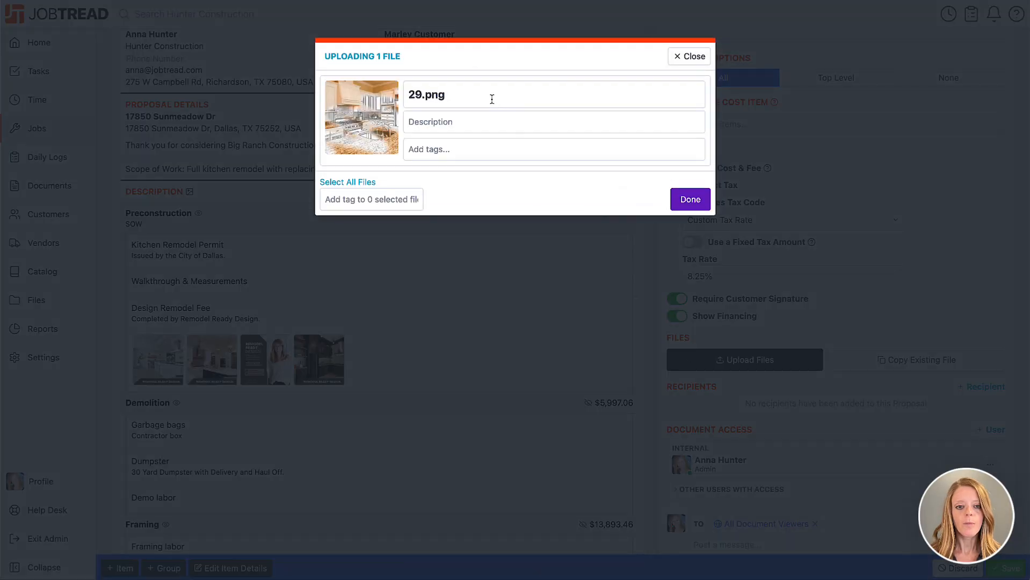
{"action": "left_click", "coordinate": [452, 104]}
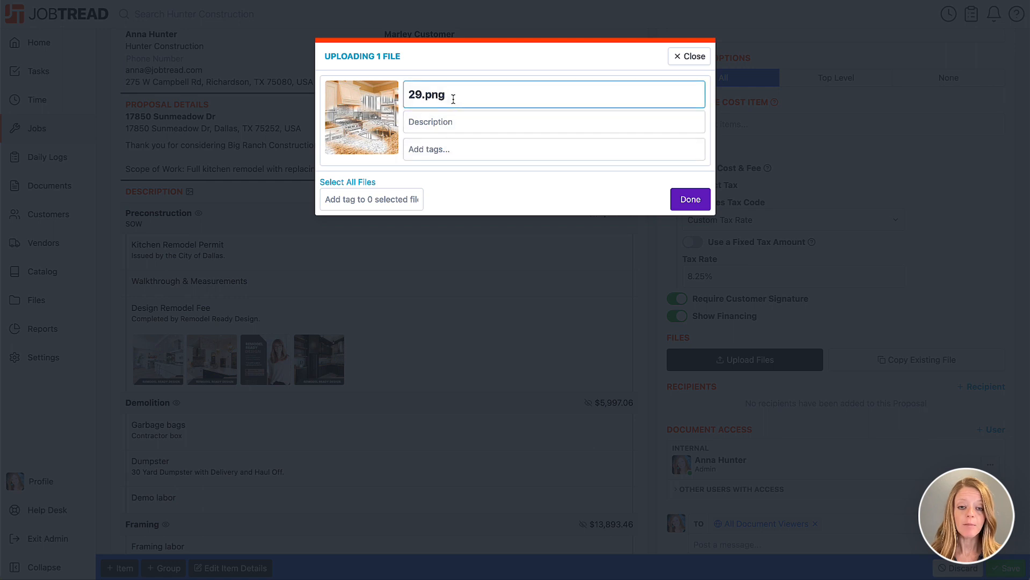
{"action": "left_click", "coordinate": [449, 129]}
{"action": "left_click", "coordinate": [451, 149]}
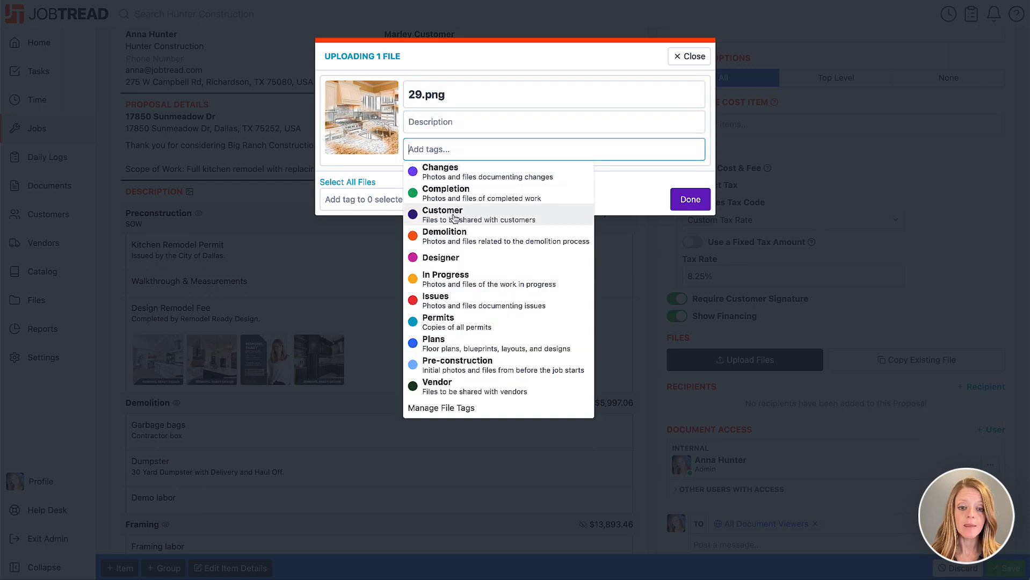
{"action": "left_click", "coordinate": [445, 347]}
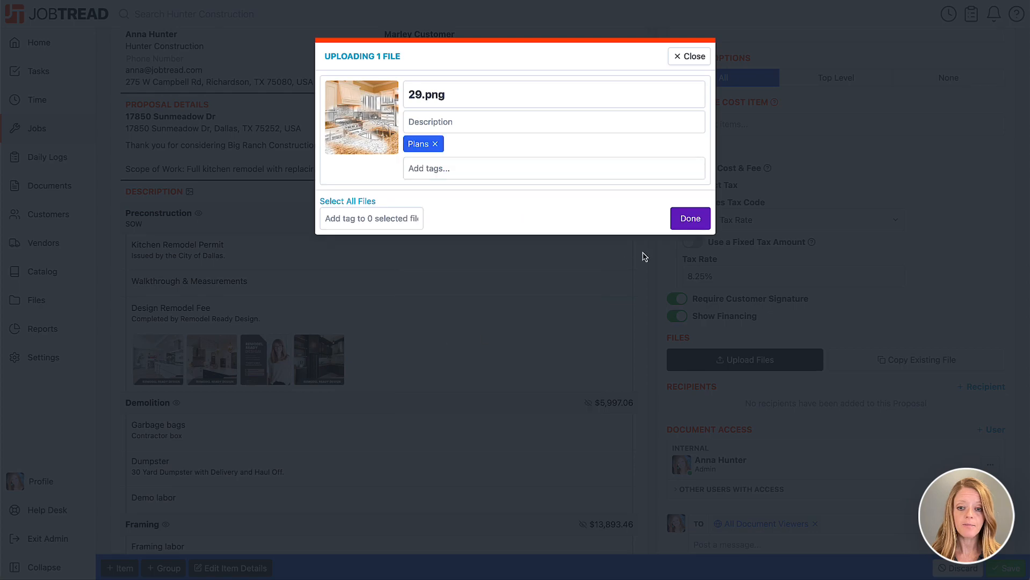
{"action": "left_click", "coordinate": [691, 221]}
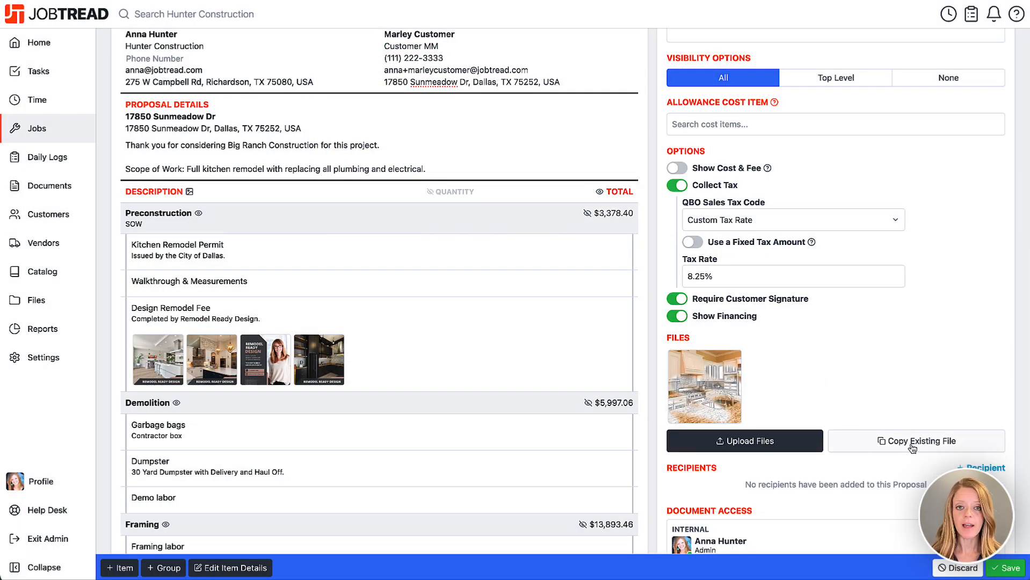
Step: Save the changes made to the draft proposal
{"action": "scroll", "coordinate": [911, 447], "scroll_direction": "down", "scroll_amount": 3}
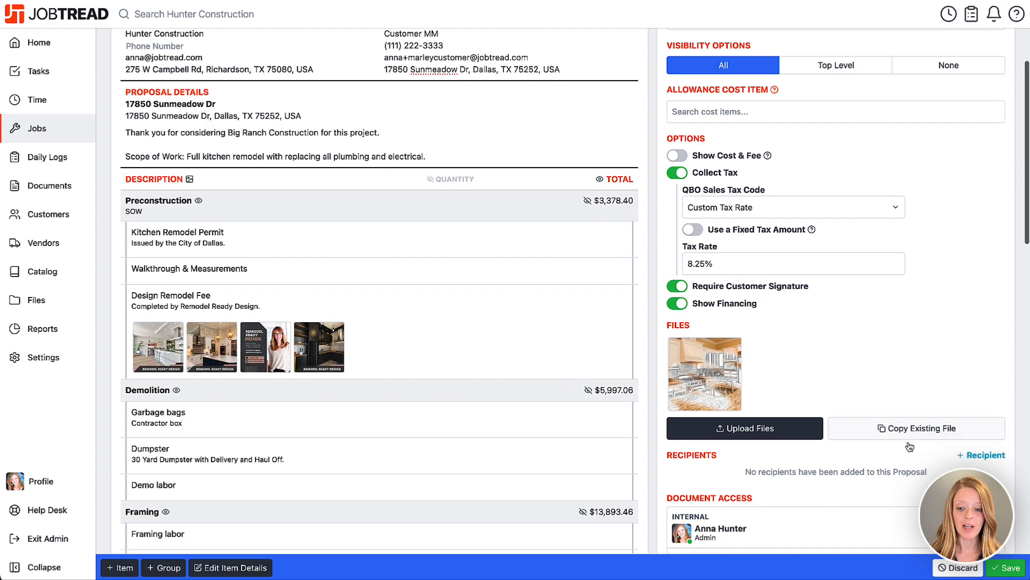
{"action": "scroll", "coordinate": [907, 447], "scroll_direction": "up", "scroll_amount": 6}
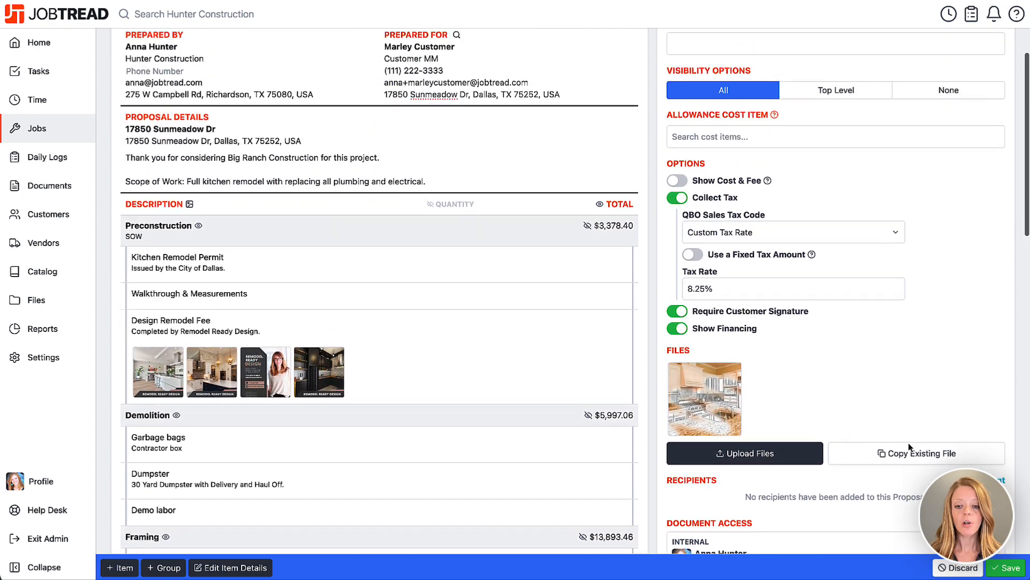
{"action": "left_click", "coordinate": [1003, 569]}
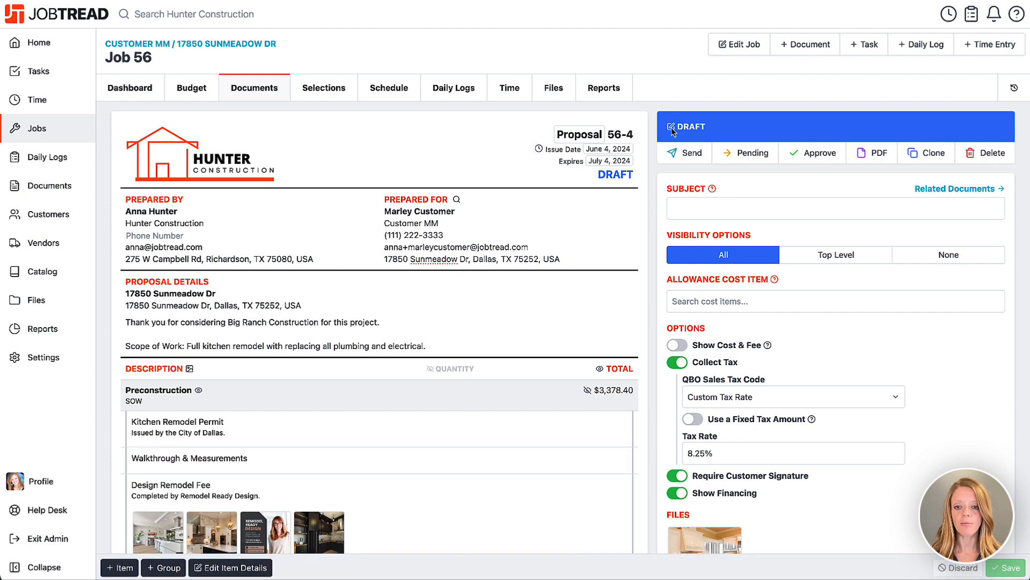
Step: Add the customer's homeowner contact as a second recipient and send the proposal to both with signatures required and the prefilled email message
{"action": "left_click", "coordinate": [686, 161]}
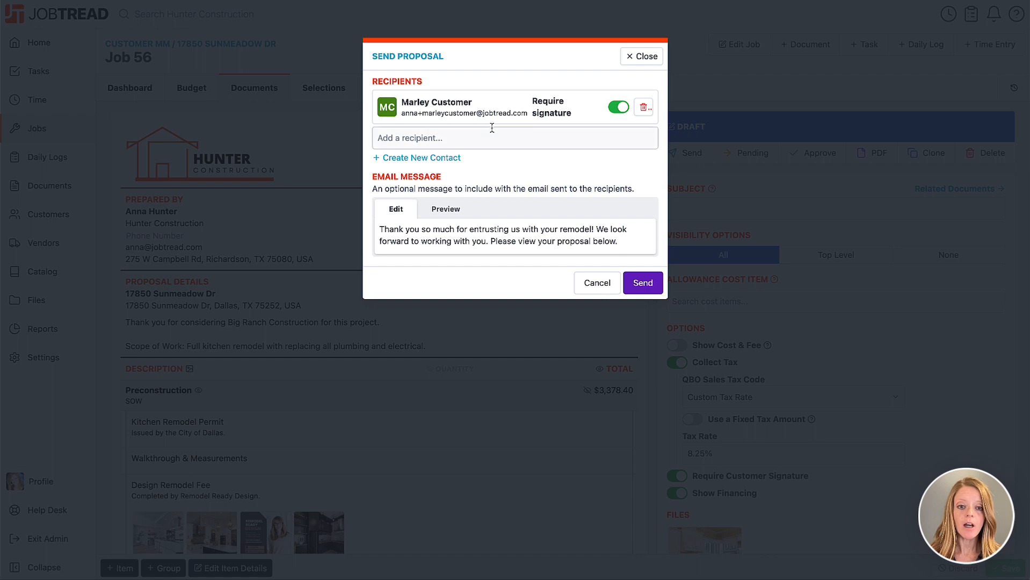
{"action": "left_click", "coordinate": [524, 136]}
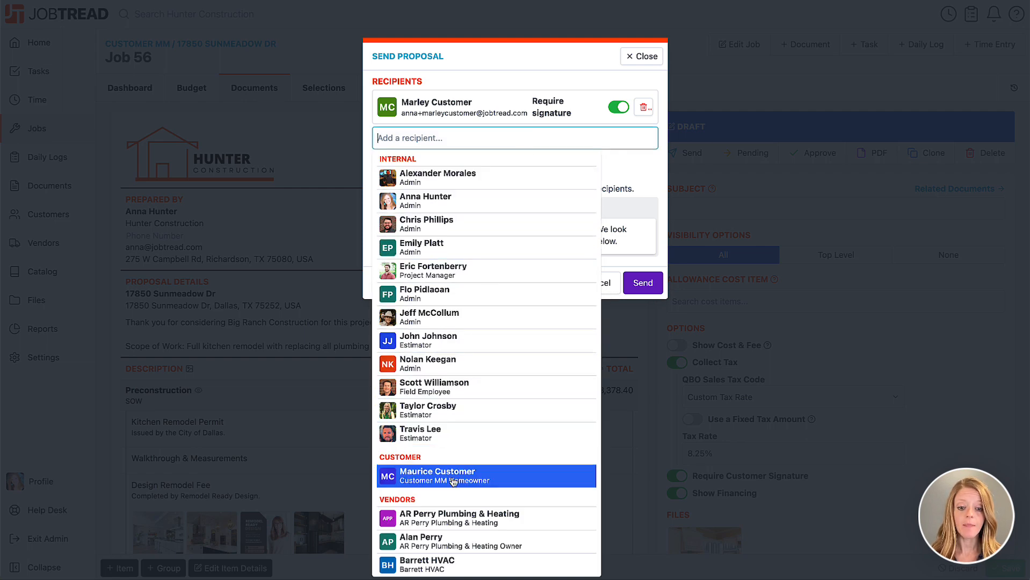
{"action": "left_click", "coordinate": [454, 480]}
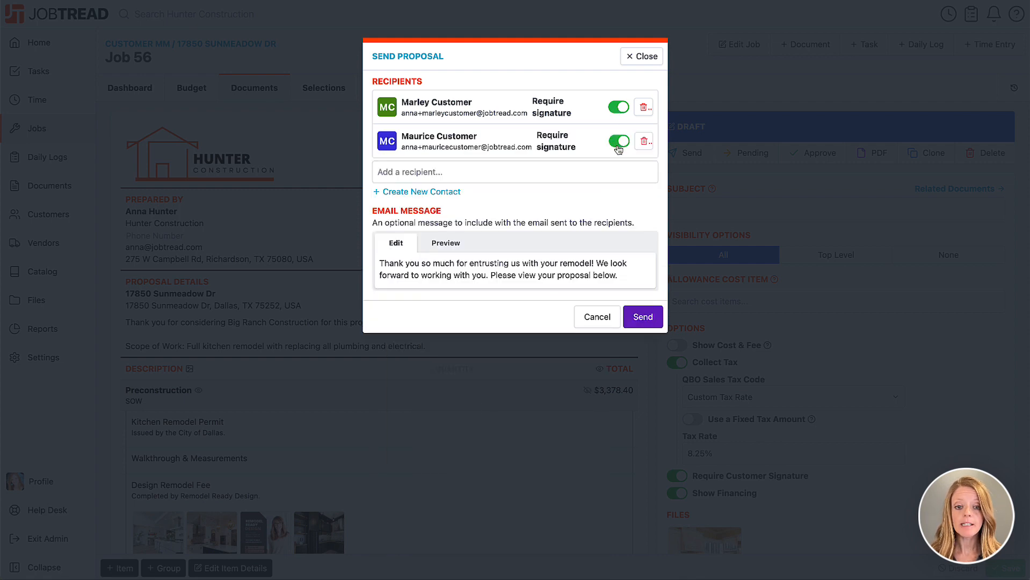
{"action": "left_click_drag", "start_coordinate": [408, 262], "coordinate": [620, 278]}
{"action": "left_click", "coordinate": [620, 282]}
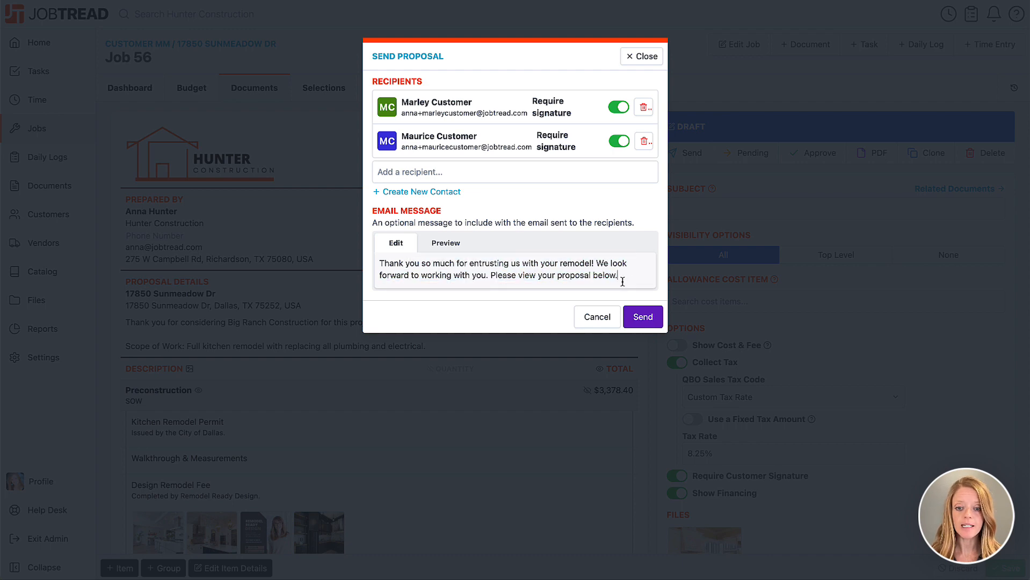
{"action": "left_click", "coordinate": [648, 318]}
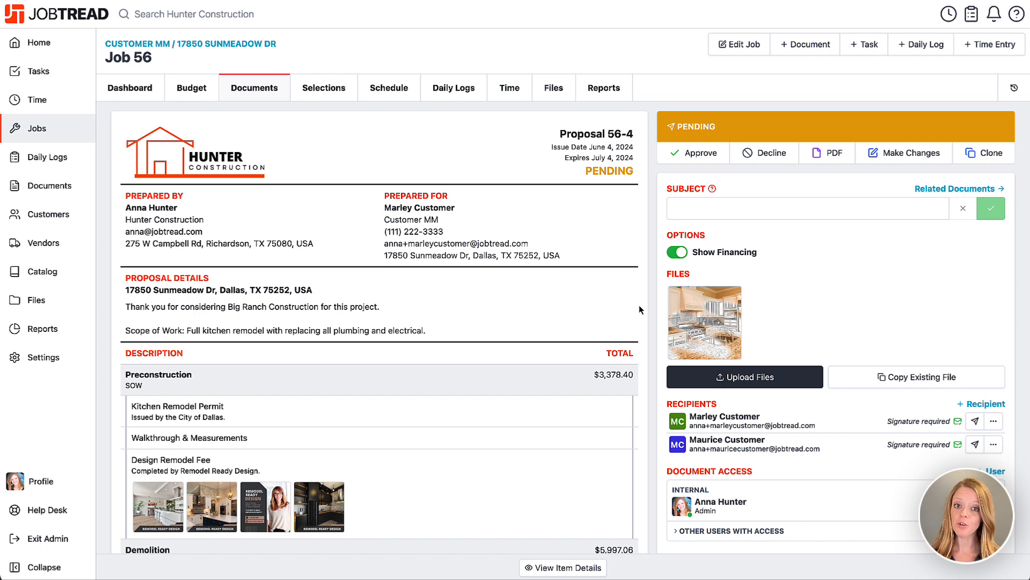
Step: Check the email delivery status of both proposal recipients and the sending activity in the document's message feed
{"action": "scroll", "coordinate": [639, 307], "scroll_direction": "down", "scroll_amount": 3}
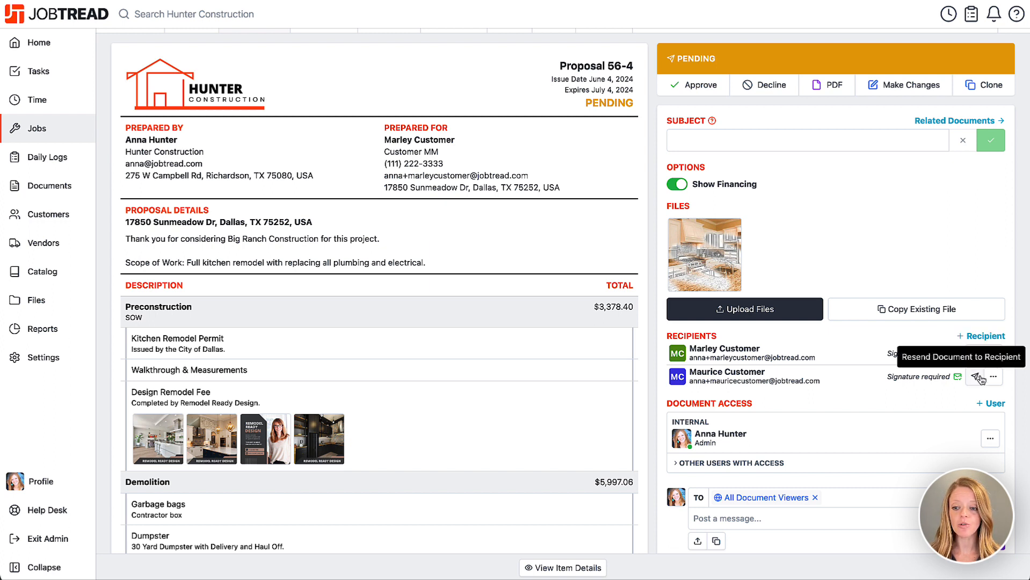
{"action": "mouse_move", "coordinate": [958, 379]}
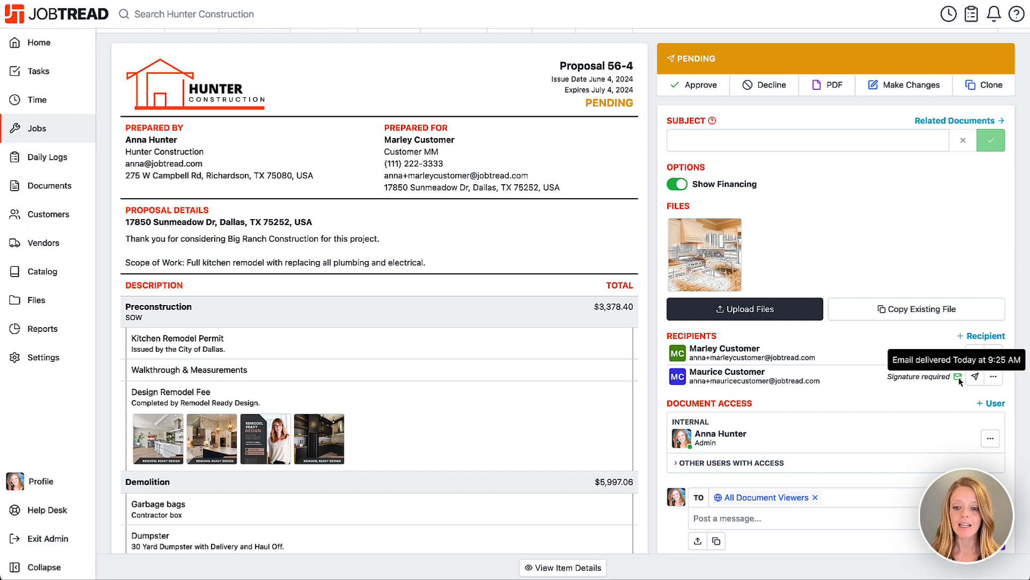
{"action": "scroll", "coordinate": [1022, 477], "scroll_direction": "down", "scroll_amount": 5}
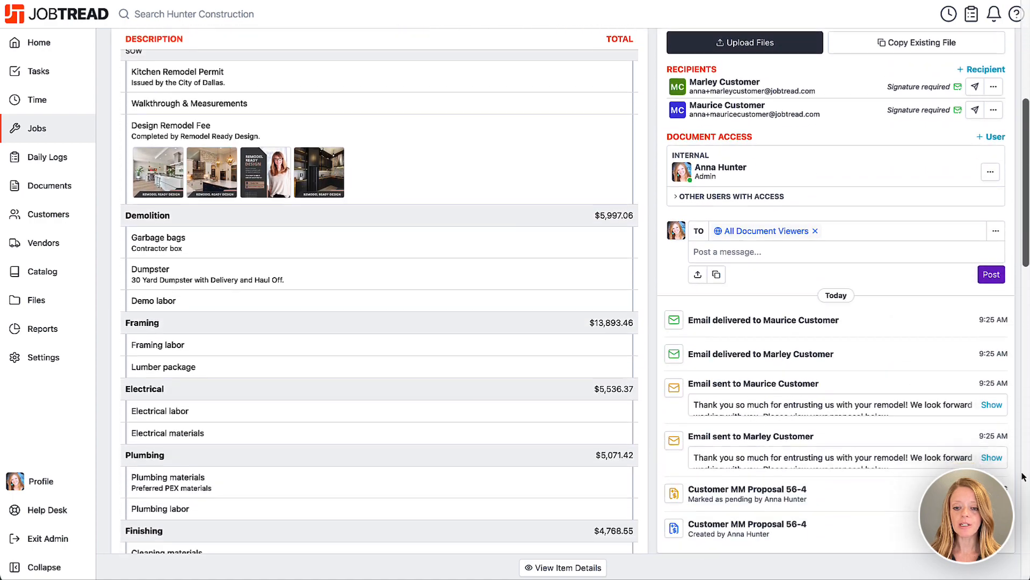
{"action": "scroll", "coordinate": [1022, 477], "scroll_direction": "down", "scroll_amount": 2}
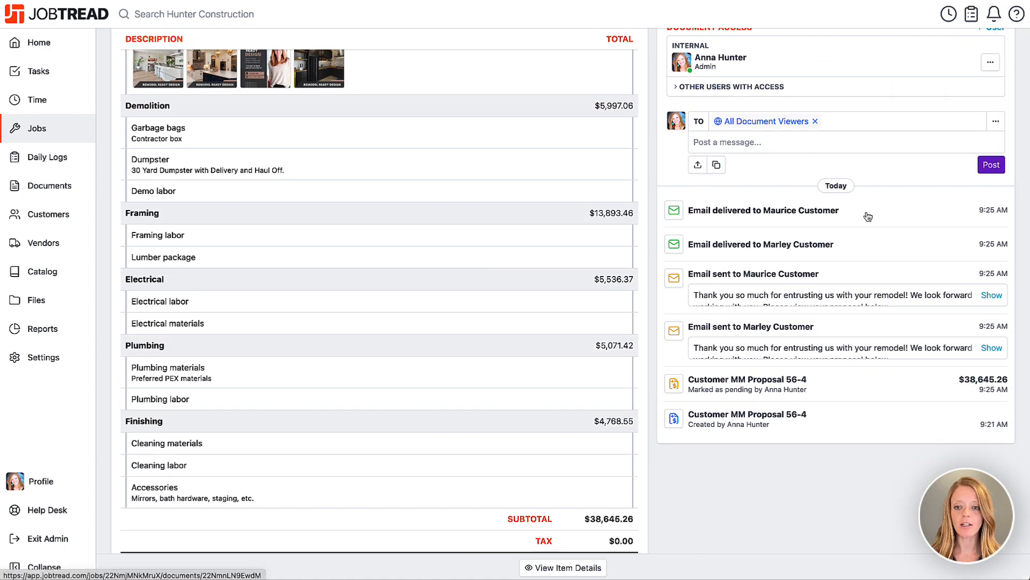
{"action": "scroll", "coordinate": [867, 216], "scroll_direction": "up", "scroll_amount": 1}
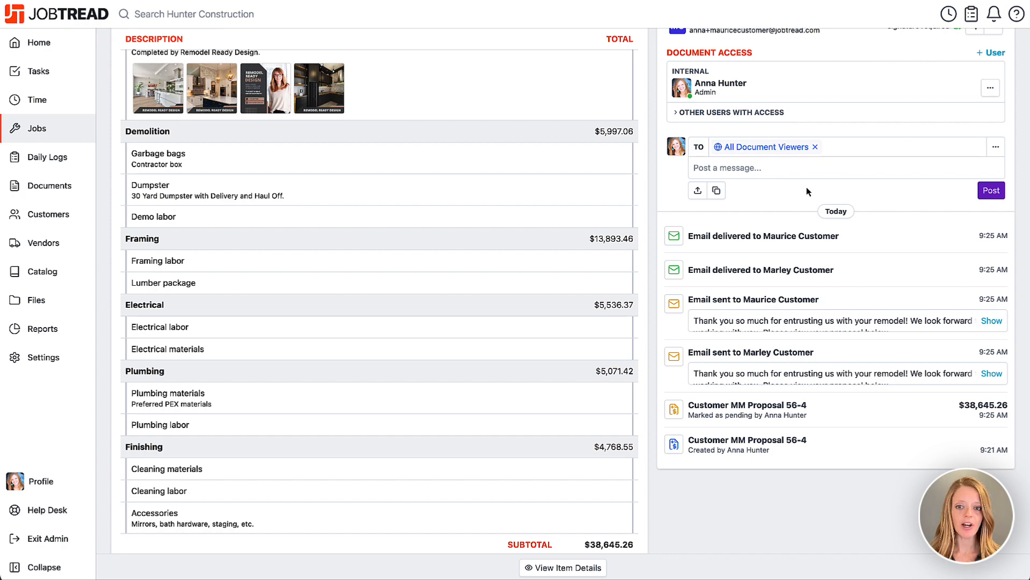
Step: Sign the pending proposal for the customer in the signature section below the Terms and Conditions
{"action": "scroll", "coordinate": [447, 437], "scroll_direction": "down", "scroll_amount": 15}
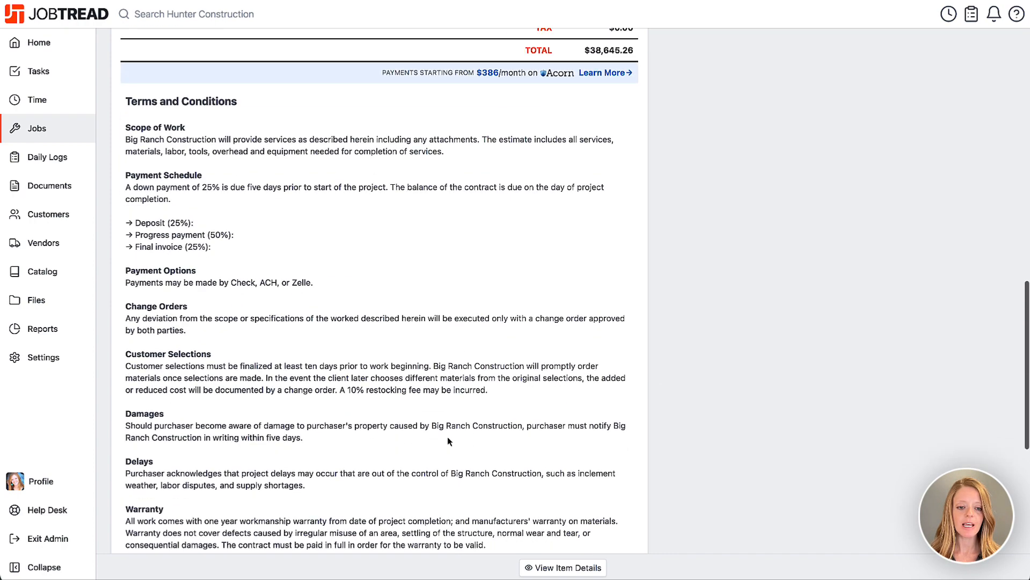
{"action": "mouse_move", "coordinate": [189, 374]}
{"action": "left_mouse_down"}
{"action": "mouse_move", "coordinate": [203, 360]}
{"action": "mouse_move", "coordinate": [334, 357]}
{"action": "left_mouse_up"}
{"action": "left_click_drag", "start_coordinate": [200, 486], "coordinate": [402, 505]}
{"action": "scroll", "coordinate": [686, 509], "scroll_direction": "down", "scroll_amount": 1}
{"action": "left_click", "coordinate": [580, 511]}
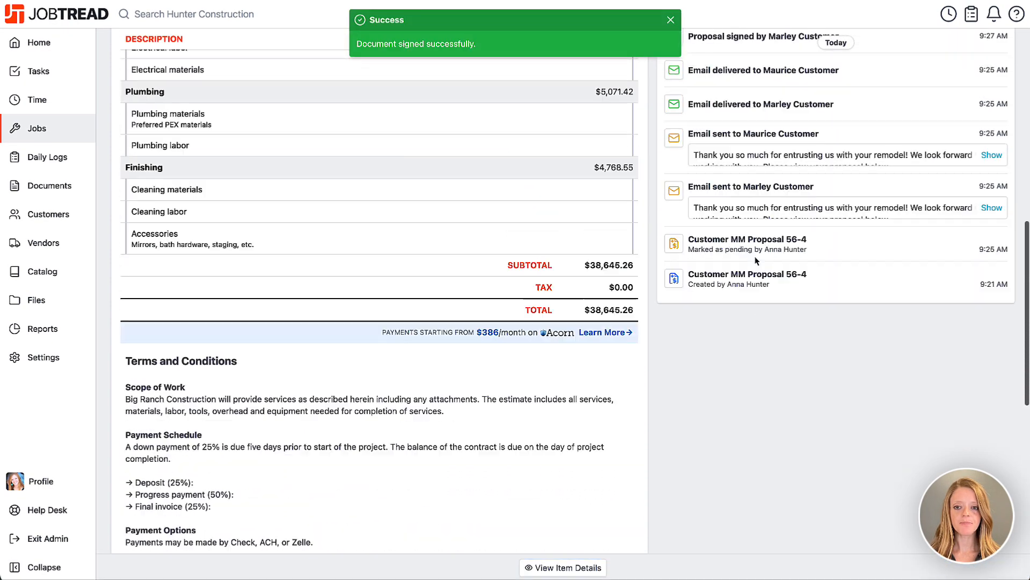
Step: Open the job's budget and check in the Costing section which proposal the Kitchen Remodel Permit's budgeted cost comes from
{"action": "scroll", "coordinate": [756, 261], "scroll_direction": "up", "scroll_amount": 8}
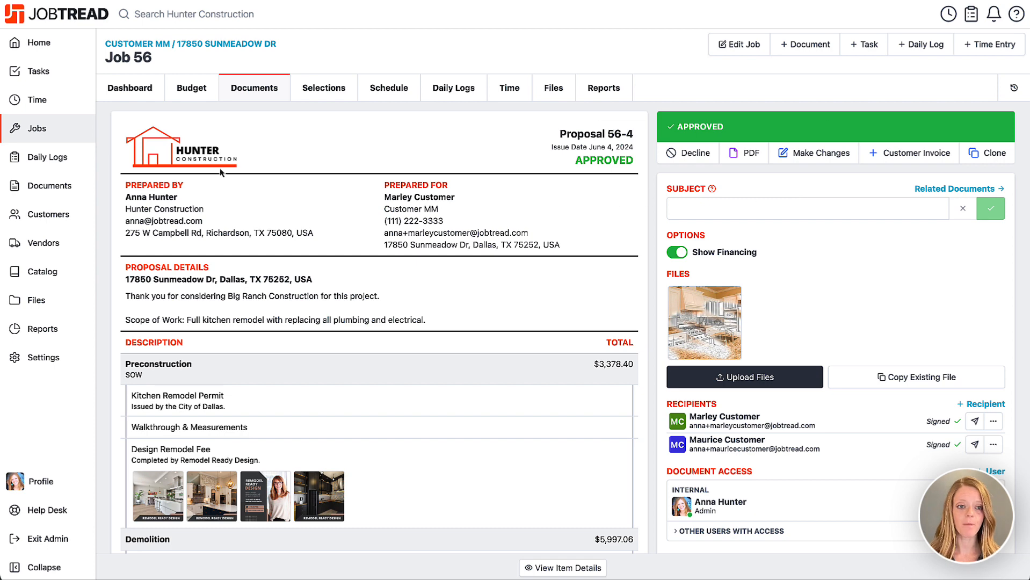
{"action": "left_click", "coordinate": [183, 92]}
{"action": "scroll", "coordinate": [565, 142], "scroll_direction": "right", "scroll_amount": 3}
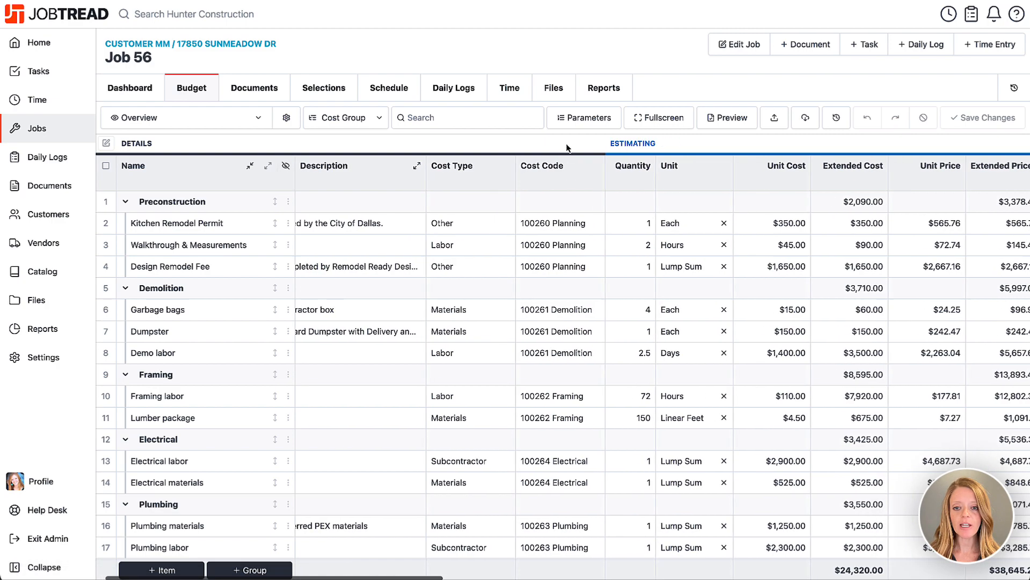
{"action": "scroll", "coordinate": [565, 143], "scroll_direction": "right", "scroll_amount": 5}
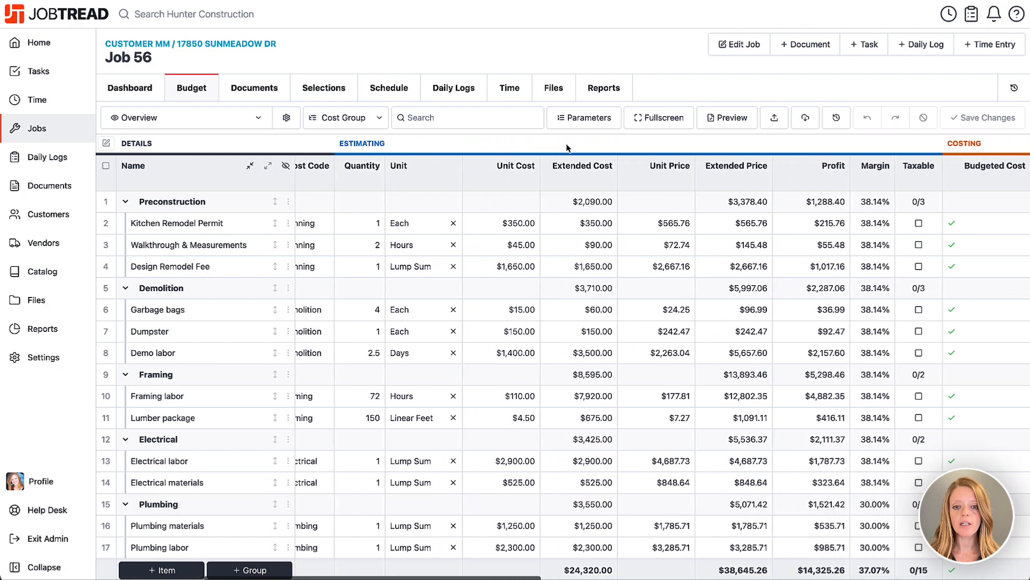
{"action": "scroll", "coordinate": [565, 148], "scroll_direction": "right", "scroll_amount": 8}
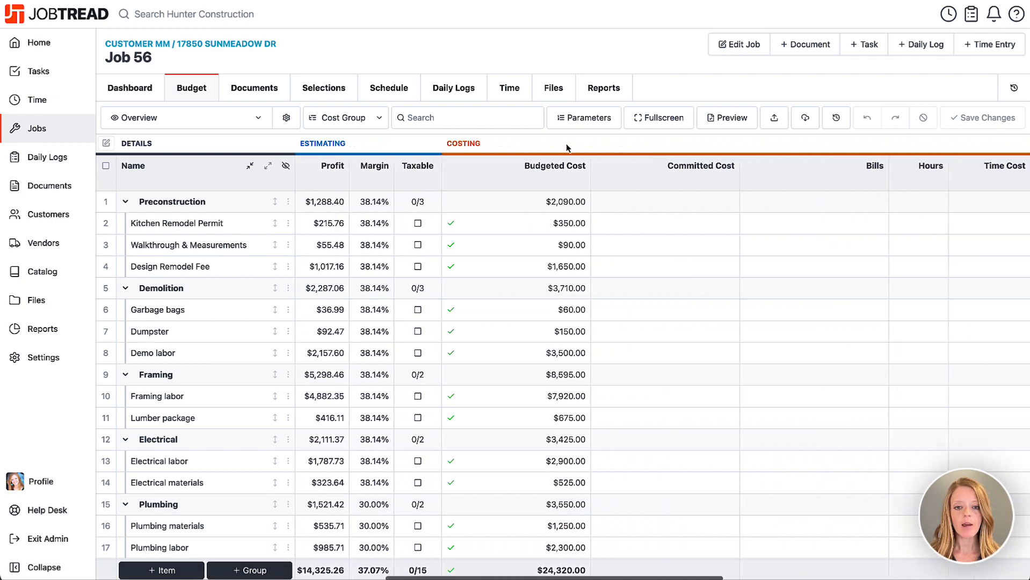
{"action": "scroll", "coordinate": [565, 147], "scroll_direction": "right", "scroll_amount": 1}
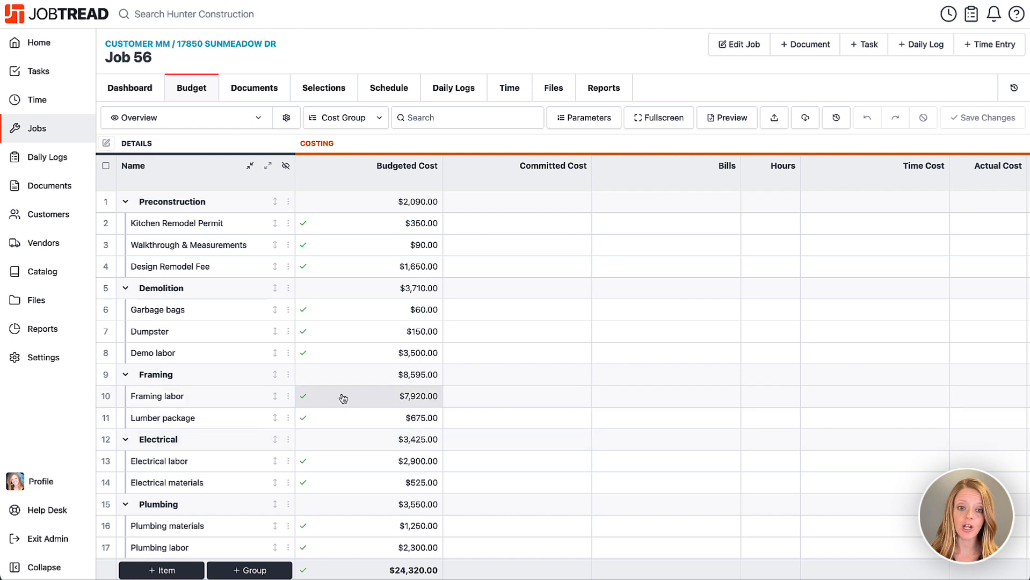
{"action": "left_click", "coordinate": [345, 231]}
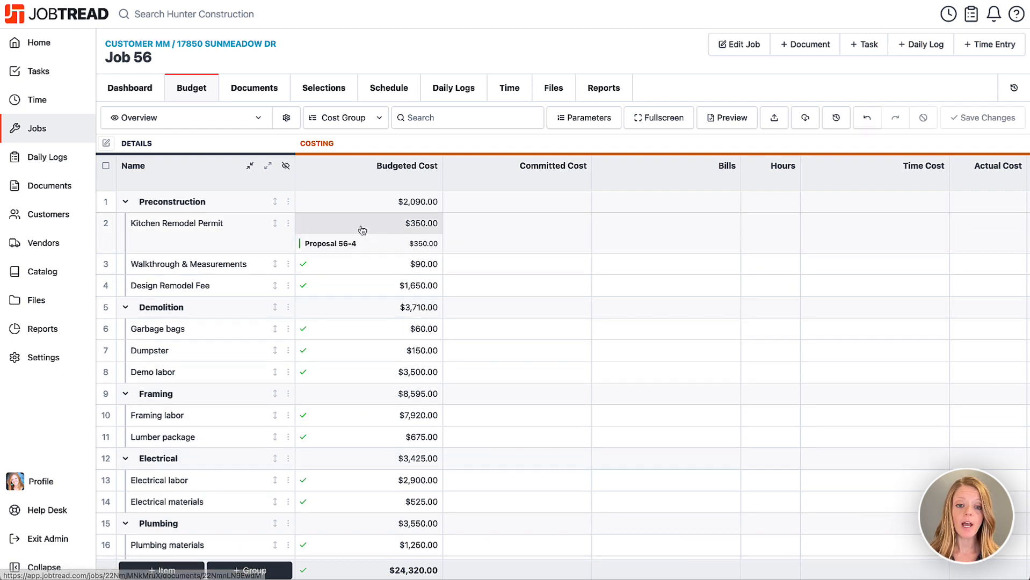
{"action": "left_click", "coordinate": [361, 229]}
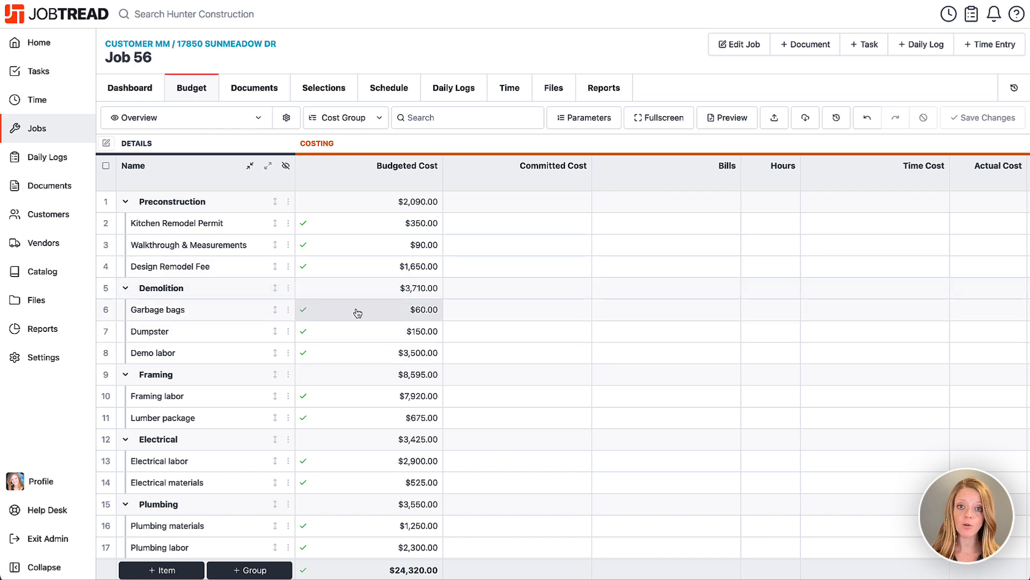